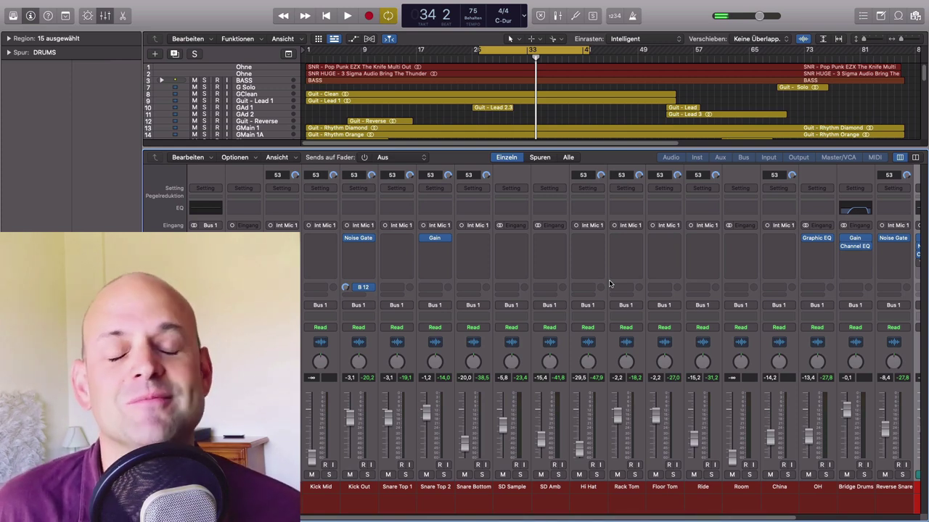
# Audition the looped section and open the Channel EQ of the DRUMS bus.
pyautogui.press('space')
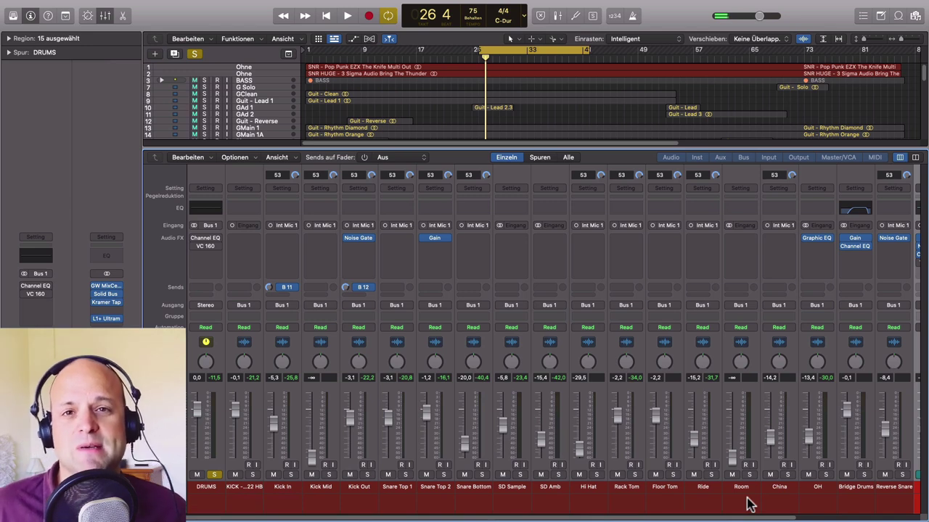
pyautogui.click(203, 489)
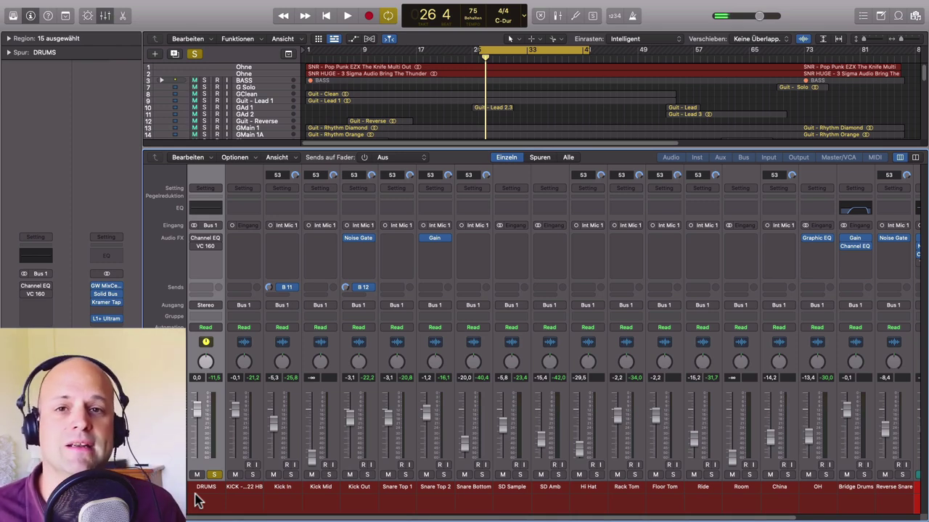
pyautogui.click(209, 244)
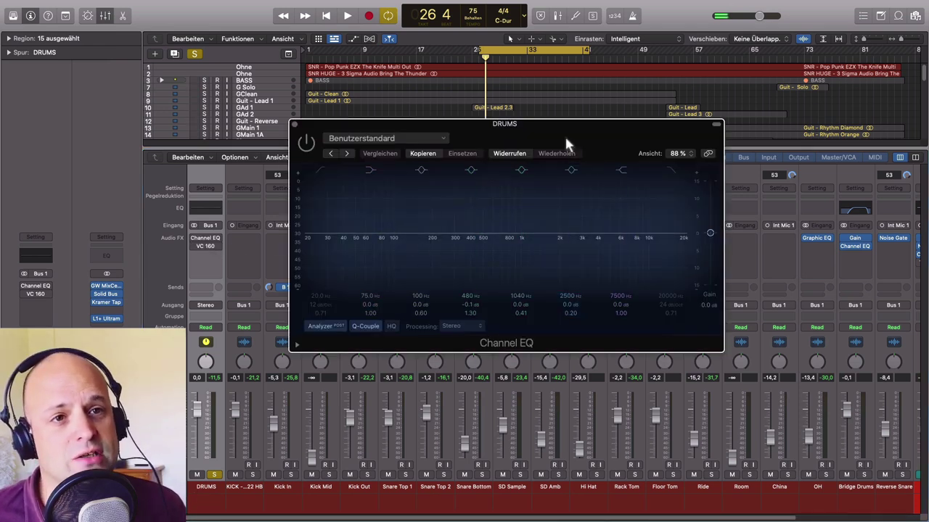
pyautogui.moveTo(566, 139); pyautogui.dragTo(585, 141)
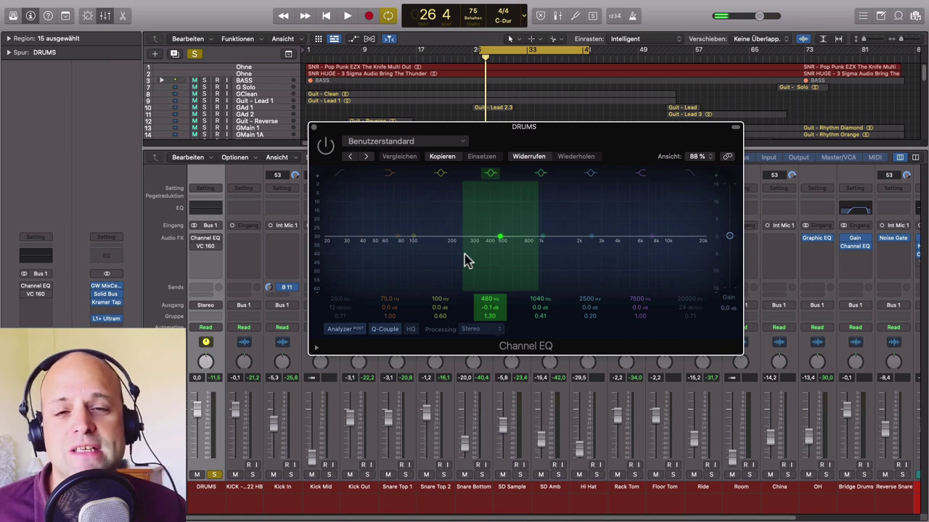
# Enable the DRUMS Channel EQ and, during playback, cut its 480 Hz band by 4.5 dB at 440 Hz with a Q of 1.00.
pyautogui.click(327, 147)
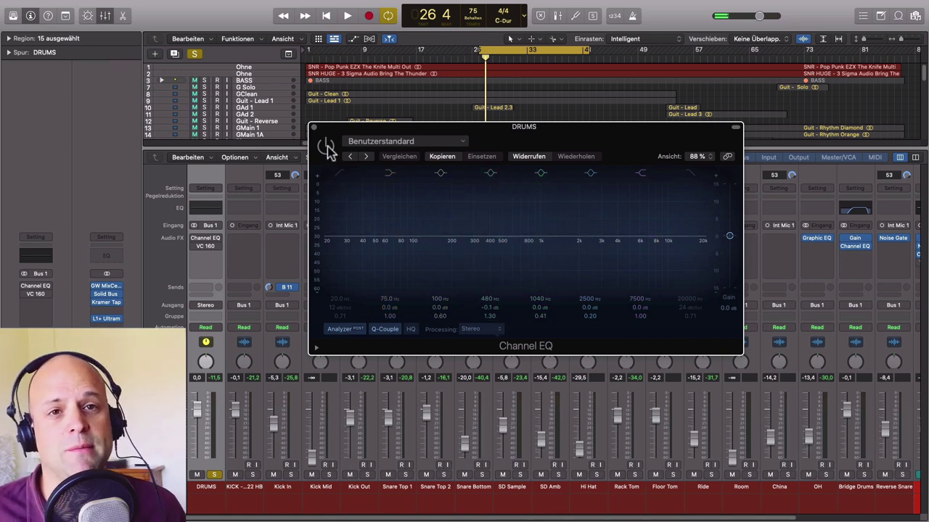
pyautogui.press('space')
pyautogui.click(327, 147)
pyautogui.click(326, 148)
pyautogui.moveTo(504, 239); pyautogui.dragTo(500, 254)
pyautogui.moveTo(486, 306)
pyautogui.mouseDown()
pyautogui.moveTo(490, 325)
pyautogui.moveTo(486, 310)
pyautogui.mouseUp()
# Compare the drum sound with the Channel EQ bypassed and switched on, and stop playback.
pyautogui.click(325, 145)
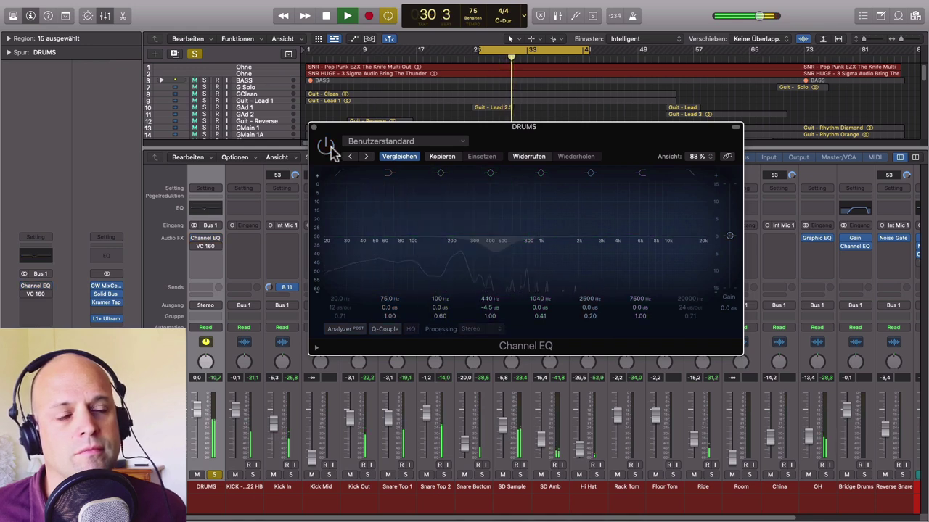
pyautogui.click(326, 146)
pyautogui.press('space')
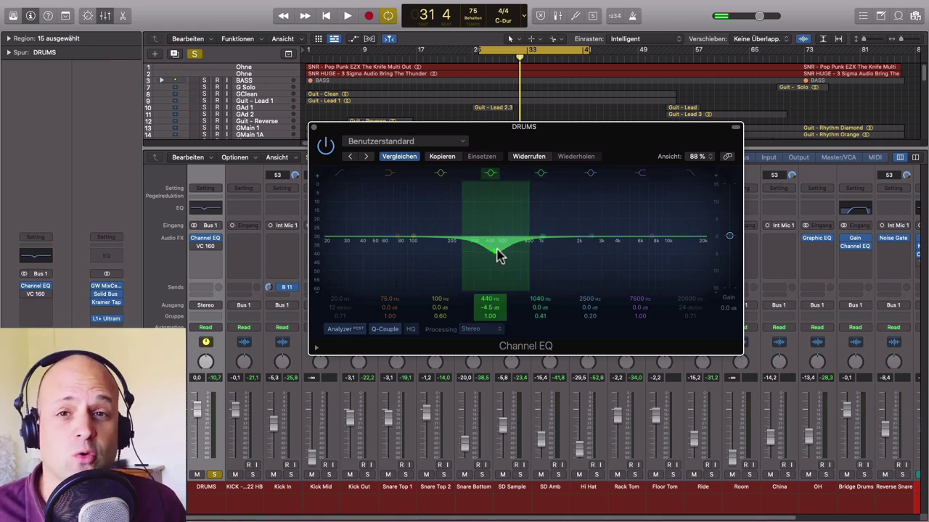
# Audition a 6.0 dB boost of the 440 Hz band at 386 Hz, and settle on a 5.0 dB cut at 380 Hz.
pyautogui.press('space')
pyautogui.moveTo(500, 254); pyautogui.dragTo(489, 211)
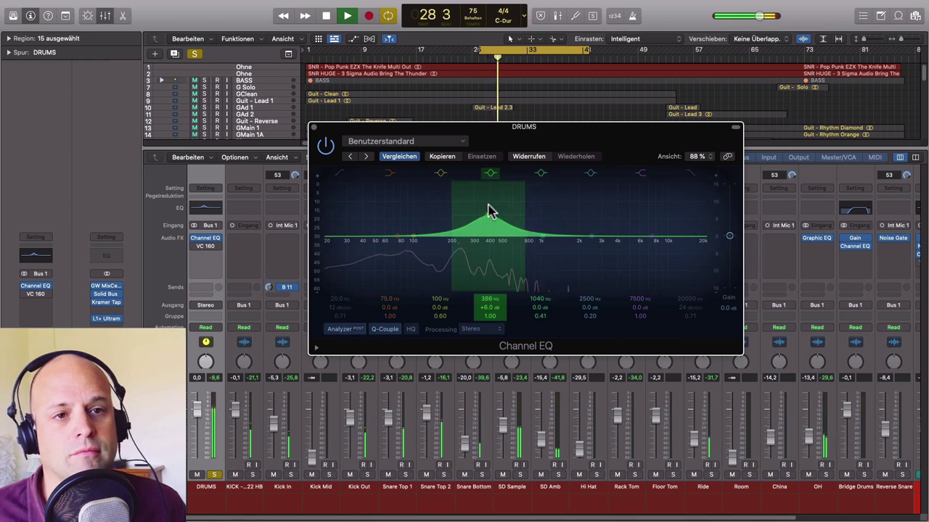
pyautogui.press('space')
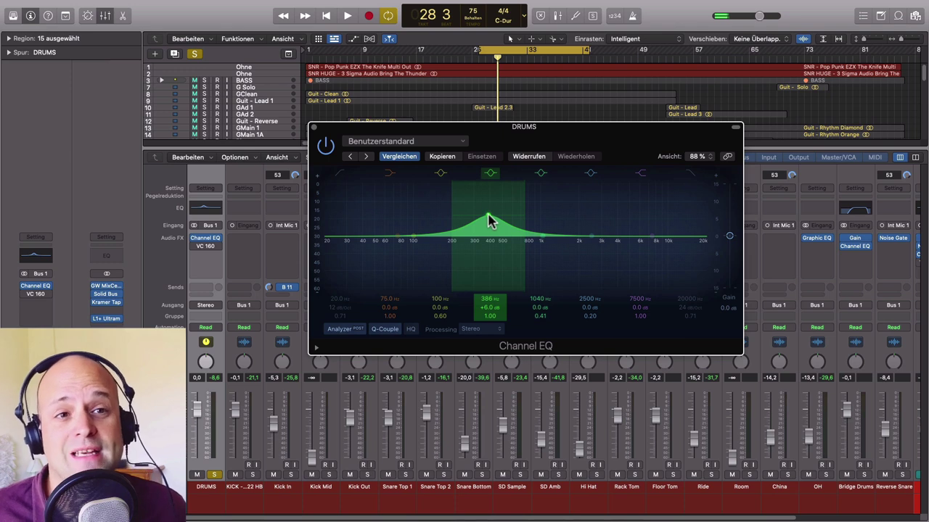
pyautogui.moveTo(489, 219); pyautogui.dragTo(487, 262)
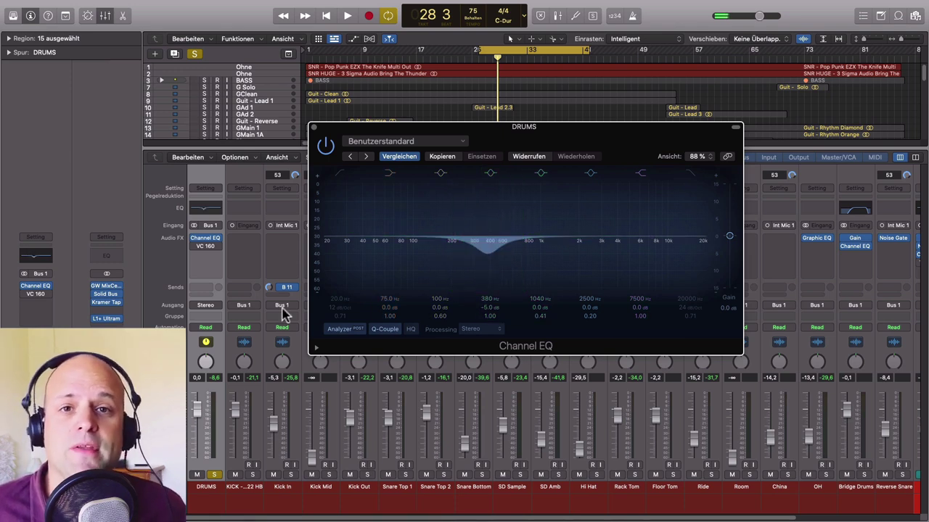
# Open the VC 160 compressor on the DRUMS bus and arrange its window beside the Channel EQ.
pyautogui.click(198, 247)
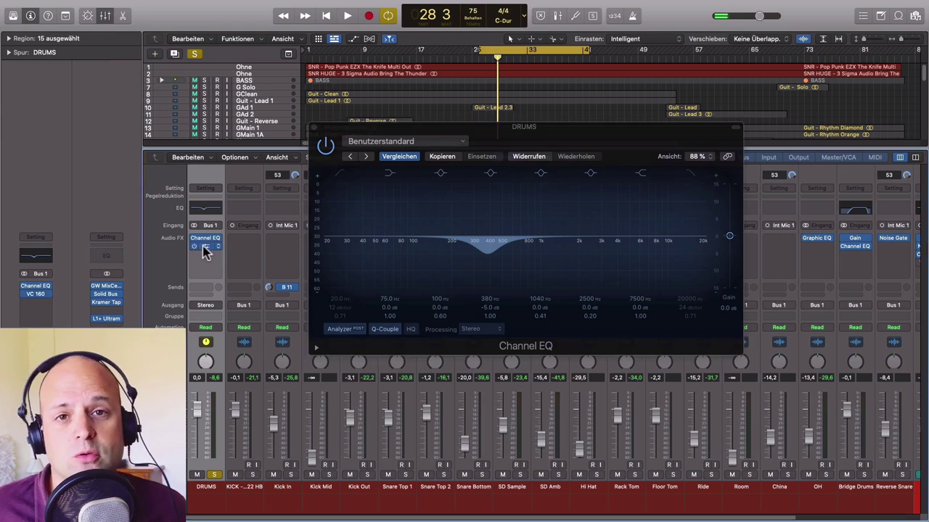
pyautogui.click(207, 248)
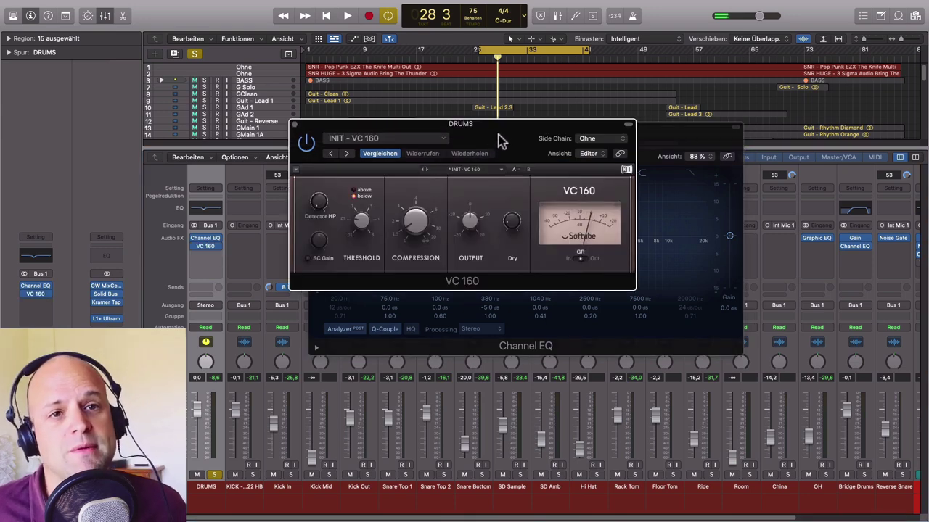
pyautogui.moveTo(512, 145); pyautogui.dragTo(352, 94)
pyautogui.moveTo(552, 128); pyautogui.dragTo(661, 79)
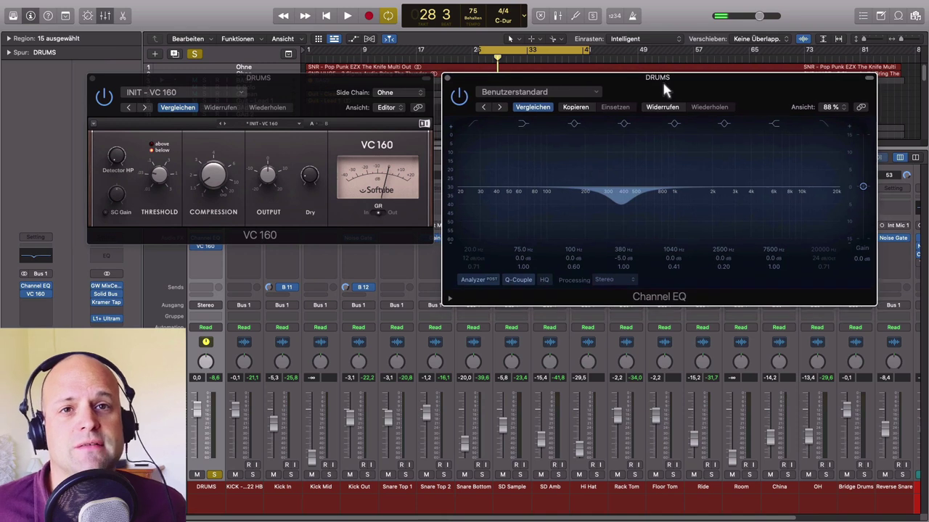
pyautogui.click(409, 88)
pyautogui.moveTo(407, 83); pyautogui.dragTo(407, 84)
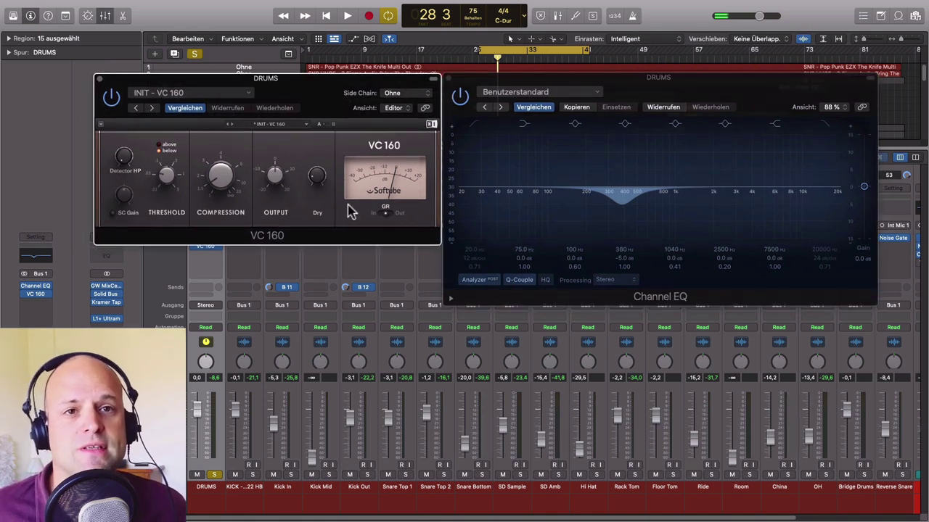
# Bypass both the Channel EQ and the VC 160, and play the unprocessed drum bus.
pyautogui.click(460, 96)
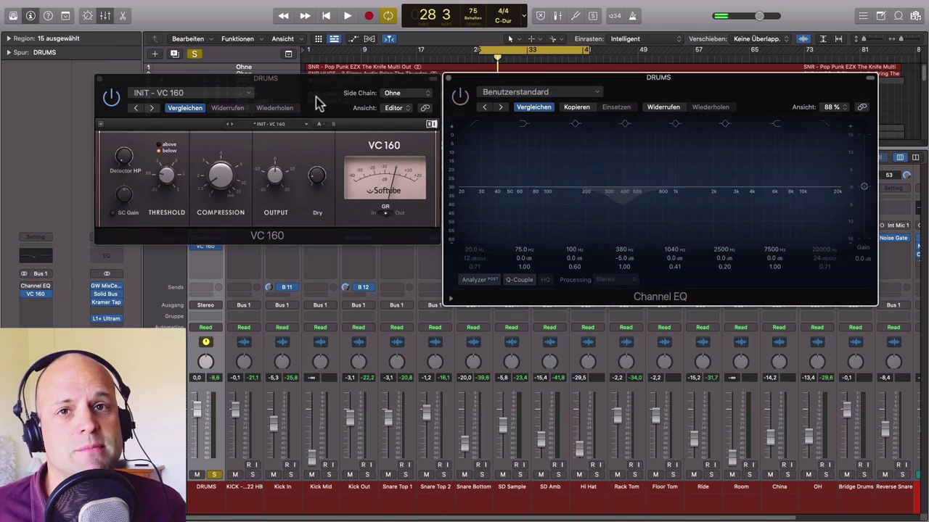
pyautogui.click(112, 97)
pyautogui.press('space')
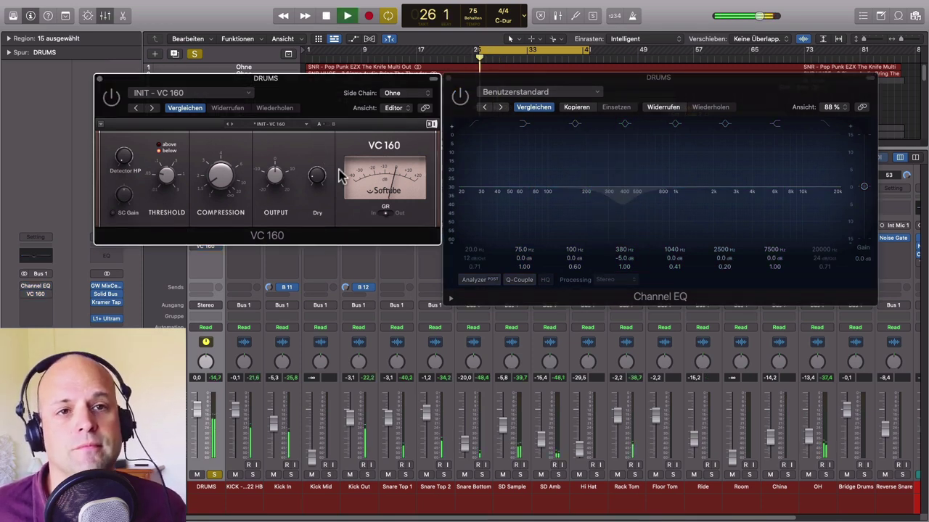
# Switch the Channel EQ and VC 160 on during playback, and raise the compressor's output to 1.4 dB.
pyautogui.click(462, 97)
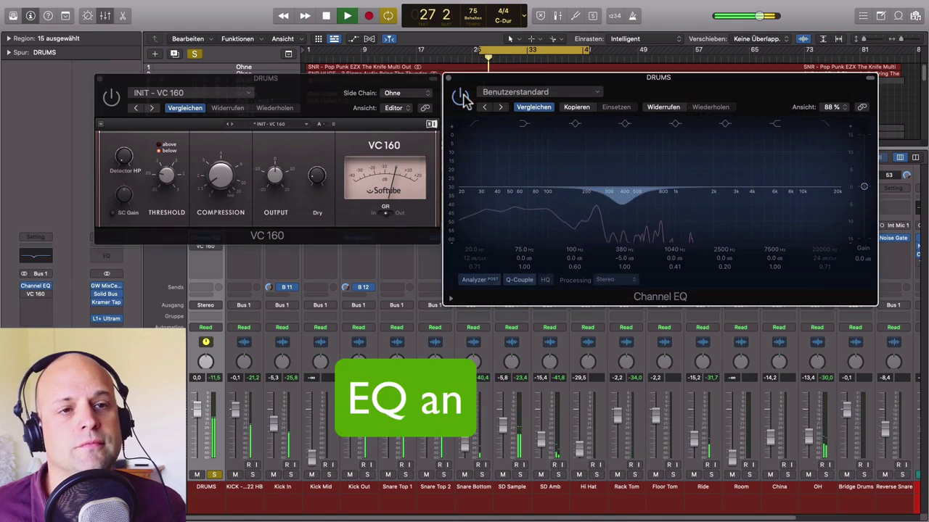
pyautogui.click(111, 98)
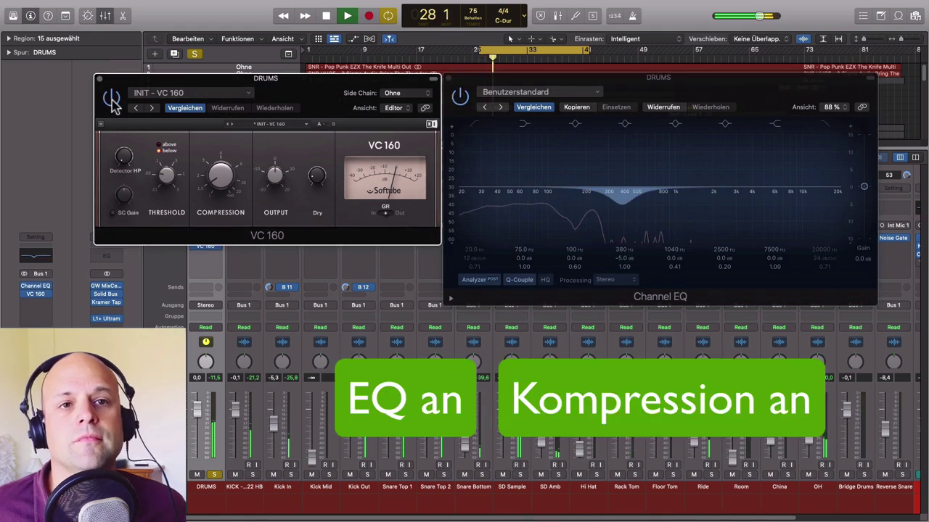
pyautogui.moveTo(273, 183); pyautogui.dragTo(272, 180)
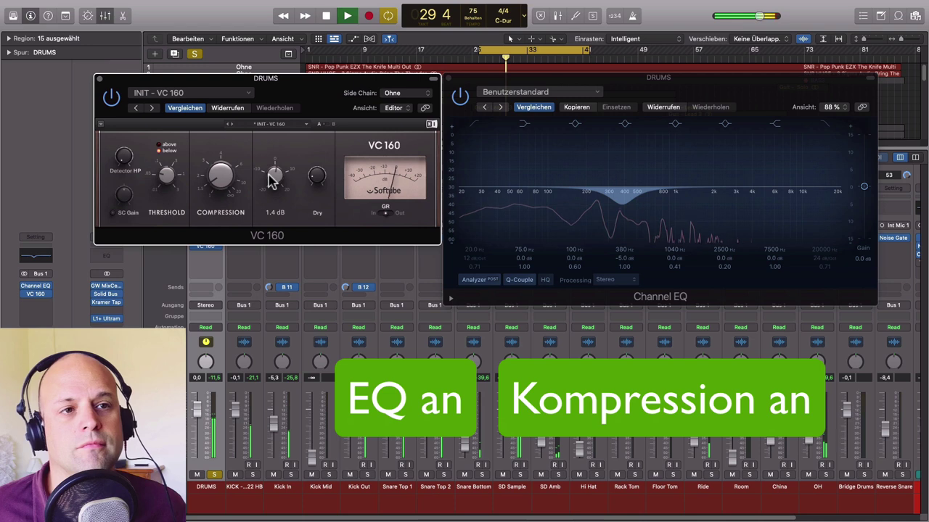
pyautogui.press('space')
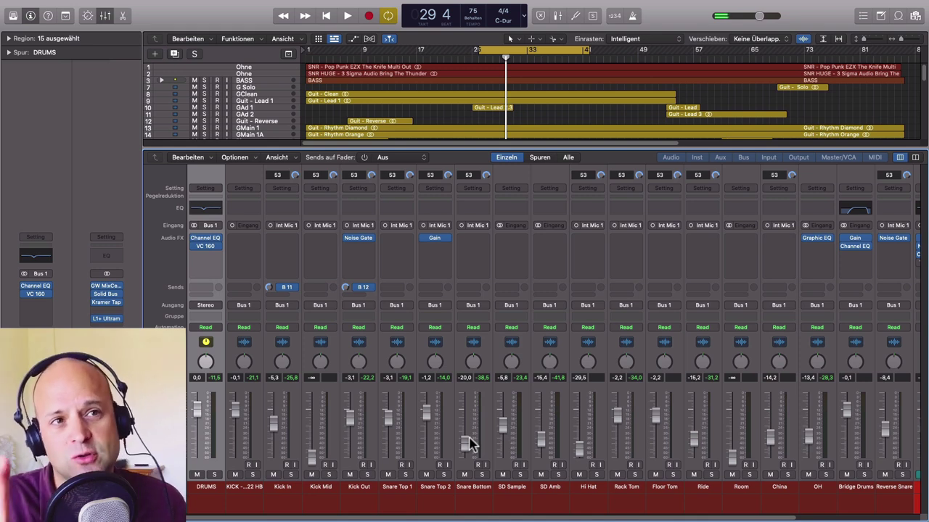
# Locate and select the Snap Kick channel fed by the Kick In track's Bus 11 send.
pyautogui.click(285, 490)
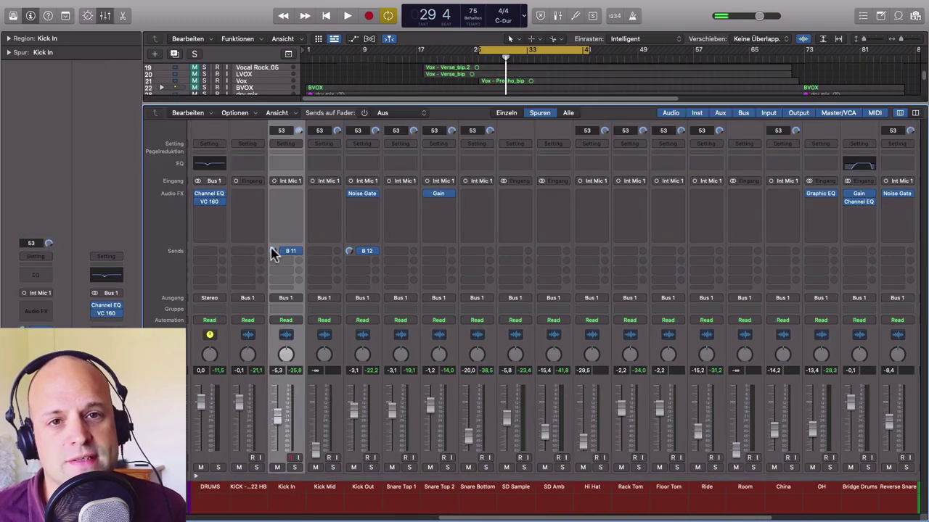
pyautogui.hscroll(5, 617, 460)
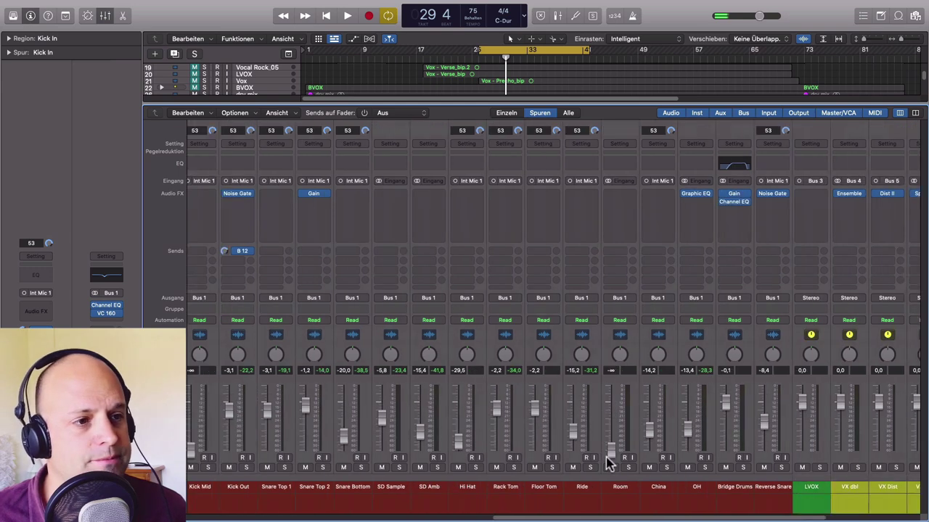
pyautogui.click(830, 490)
pyautogui.hscroll(1, 831, 490)
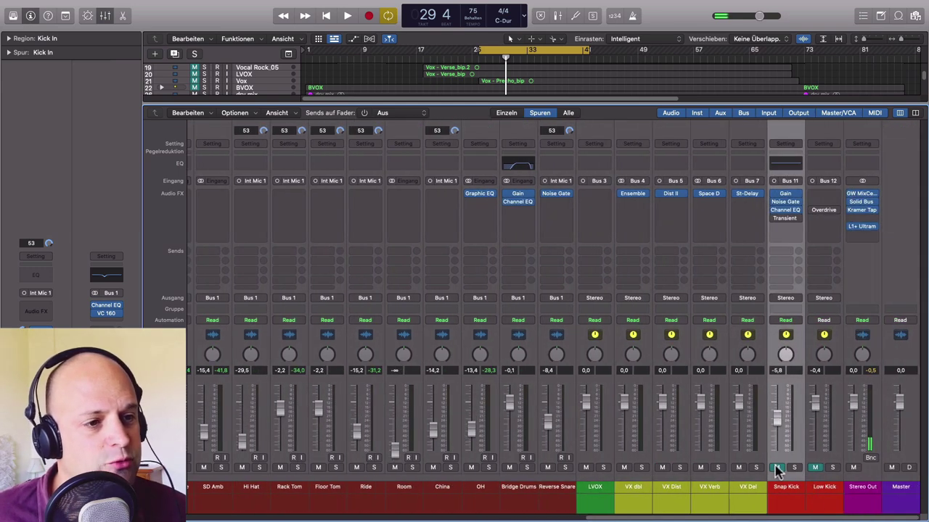
# Unmute the Snap Kick channel and switch on its Noise Gate with the Fast Gate settings.
pyautogui.click(785, 202)
pyautogui.moveTo(546, 145); pyautogui.dragTo(526, 142)
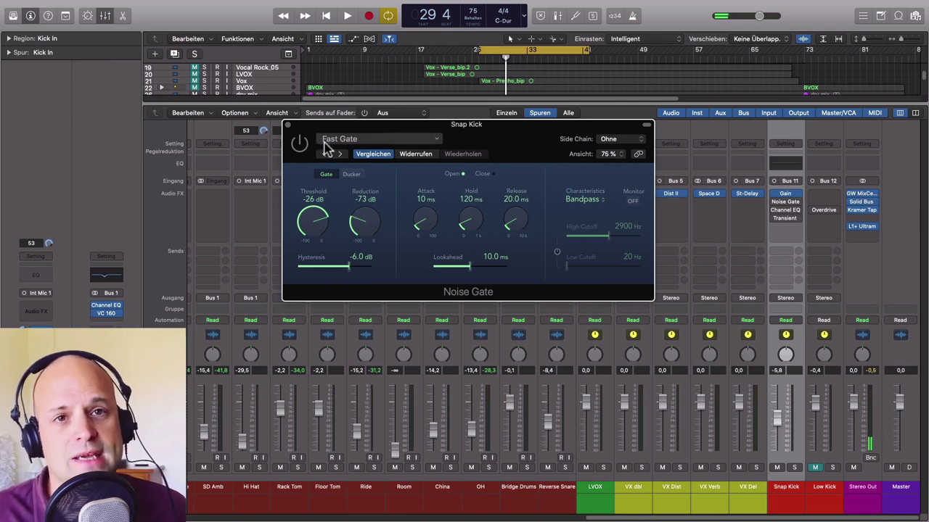
pyautogui.click(299, 144)
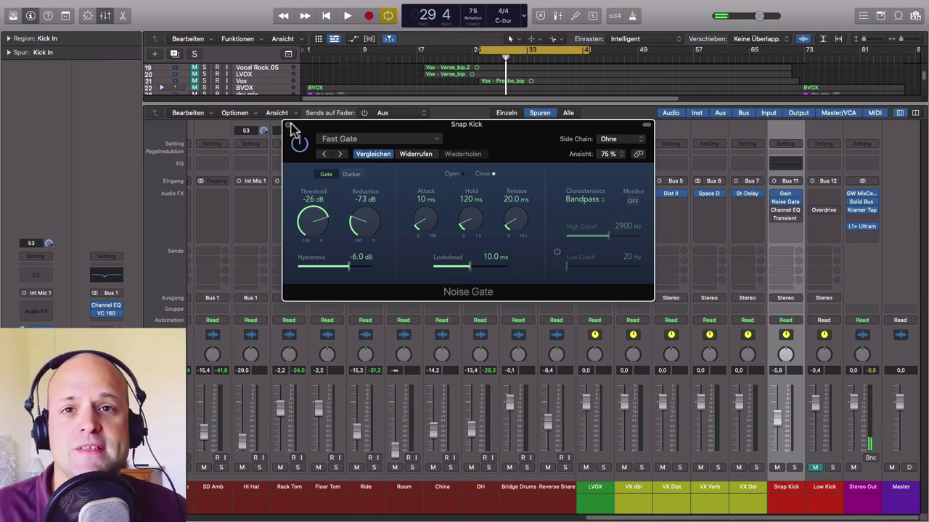
pyautogui.click(289, 125)
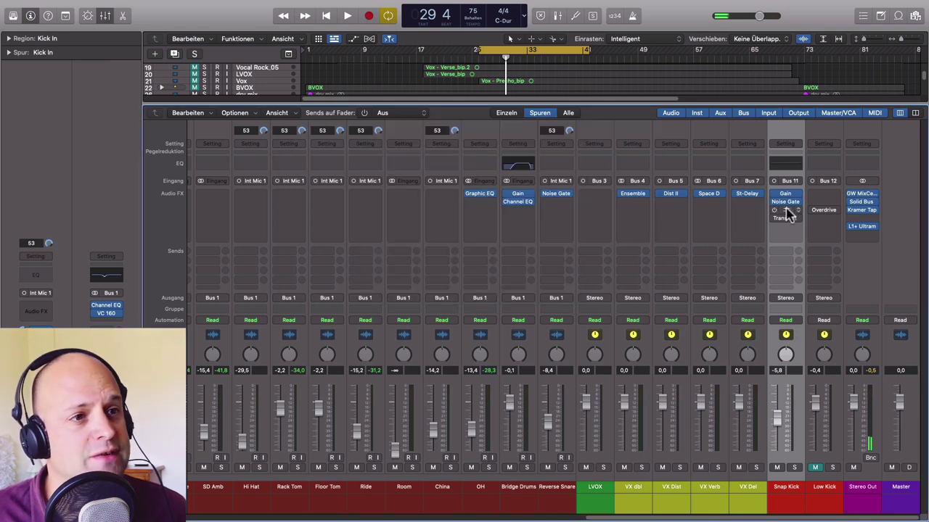
# Open the Channel EQ on the Snap Kick channel.
pyautogui.click(786, 210)
pyautogui.moveTo(582, 140); pyautogui.dragTo(552, 135)
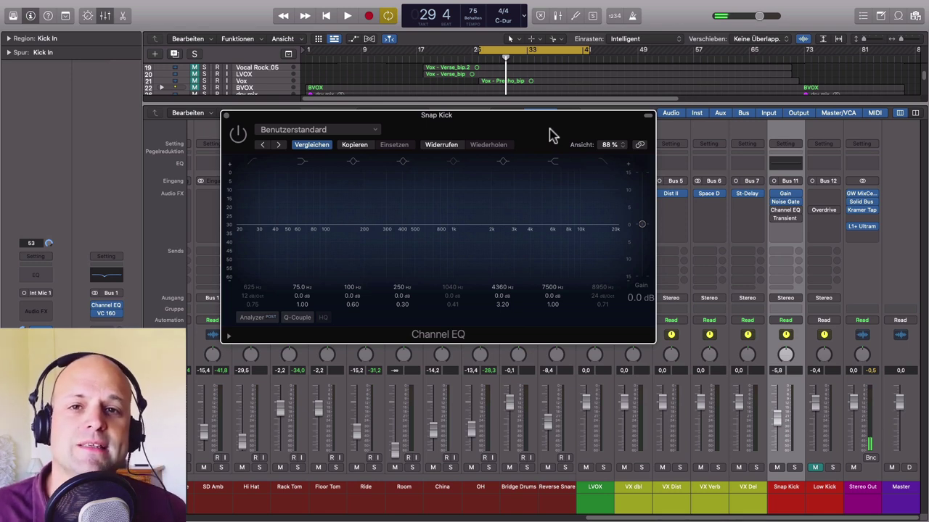
# Solo the Snap Kick channel and raise its fader to 0.1 dB during playback.
pyautogui.click(794, 467)
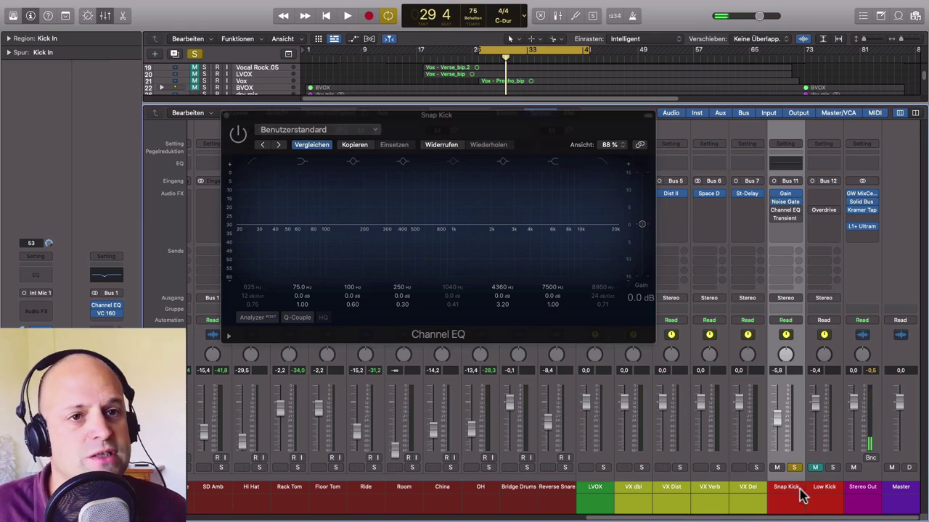
pyautogui.press('space')
pyautogui.moveTo(4, 7)
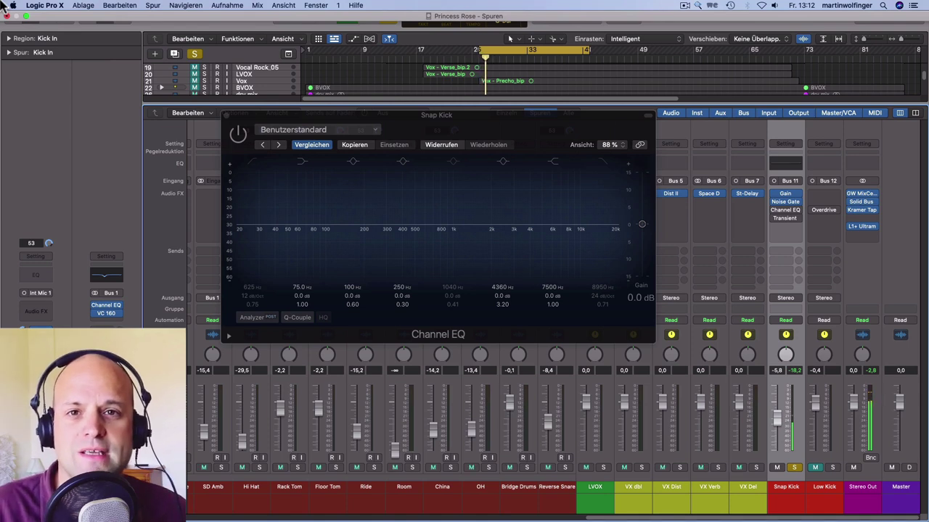
pyautogui.moveTo(778, 424); pyautogui.dragTo(778, 401)
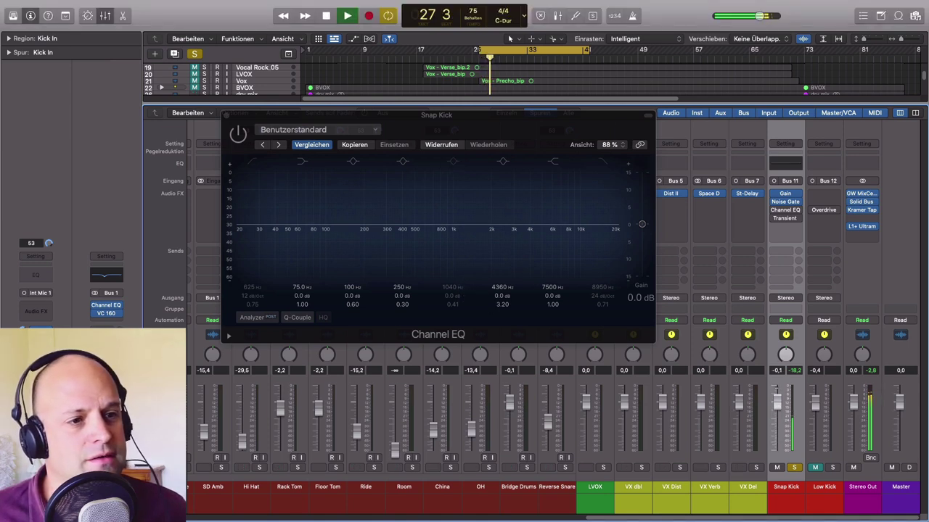
# Enable the Snap Kick Channel EQ with a low cut at 625 Hz (12 dB/Oct) and a high cut at 8950 Hz (24 dB/Oct).
pyautogui.click(237, 138)
pyautogui.click(237, 138)
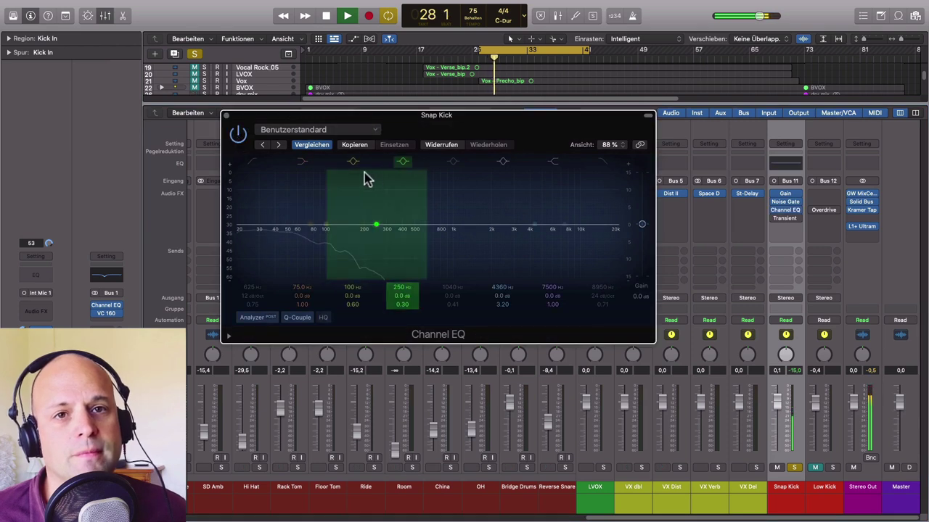
pyautogui.click(606, 164)
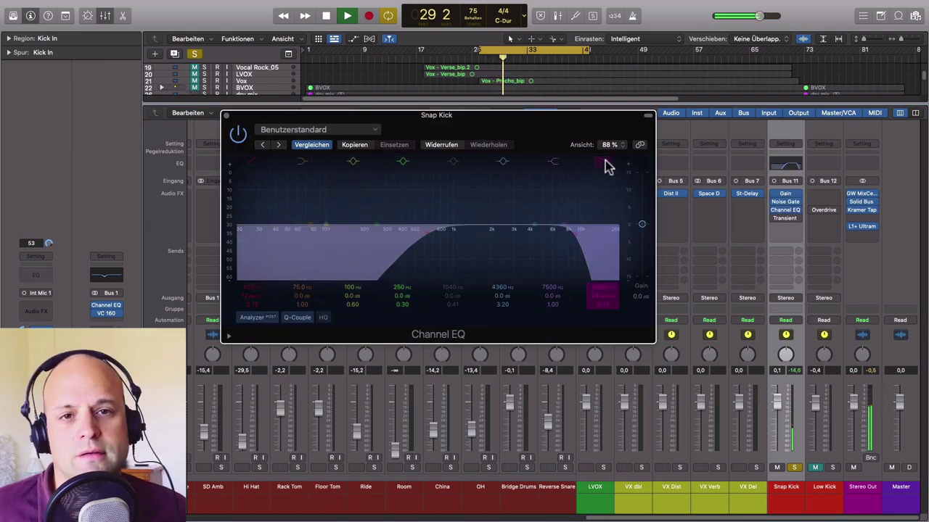
pyautogui.press('space')
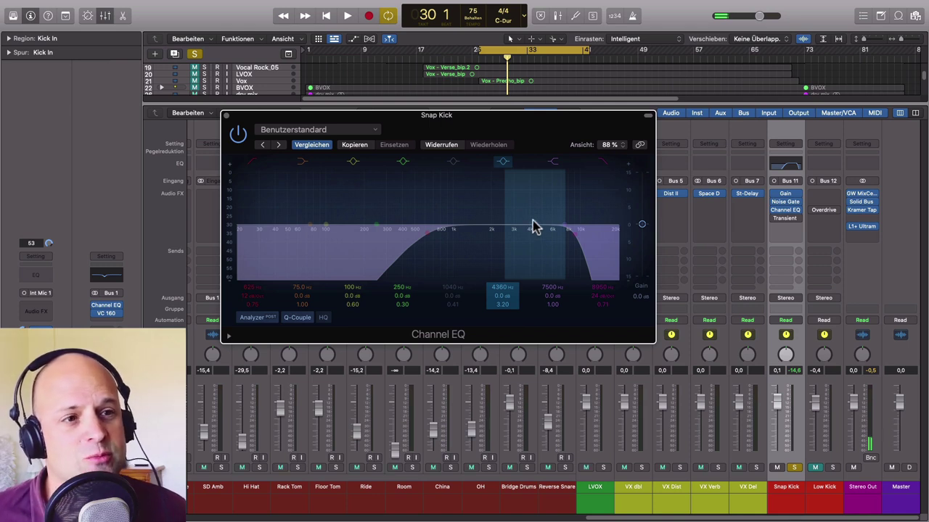
# Boost the Snap Kick EQ's 4360 Hz band by 12.3 dB at 4200 Hz with a Q of 2.20, and bypass the EQ for comparison.
pyautogui.press('space')
pyautogui.moveTo(532, 227); pyautogui.dragTo(533, 179)
pyautogui.moveTo(503, 311); pyautogui.dragTo(503, 323)
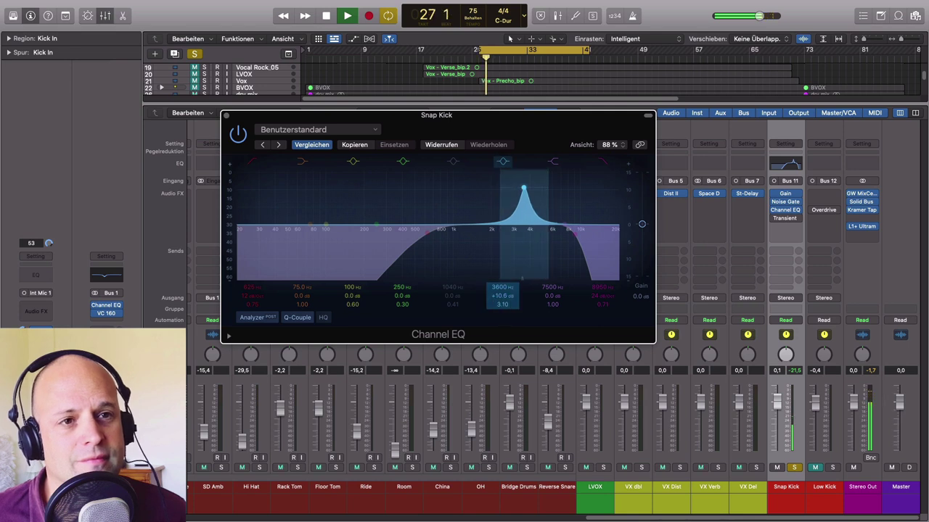
pyautogui.click(239, 136)
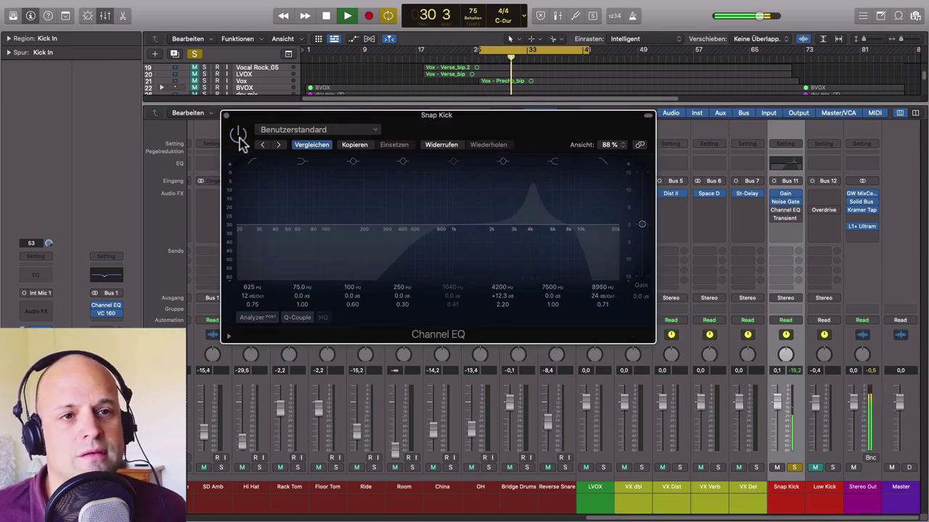
# Re-enable the Snap Kick Channel EQ and move its 4200 Hz boost to 4860 Hz at +13.4 dB during playback.
pyautogui.click(238, 137)
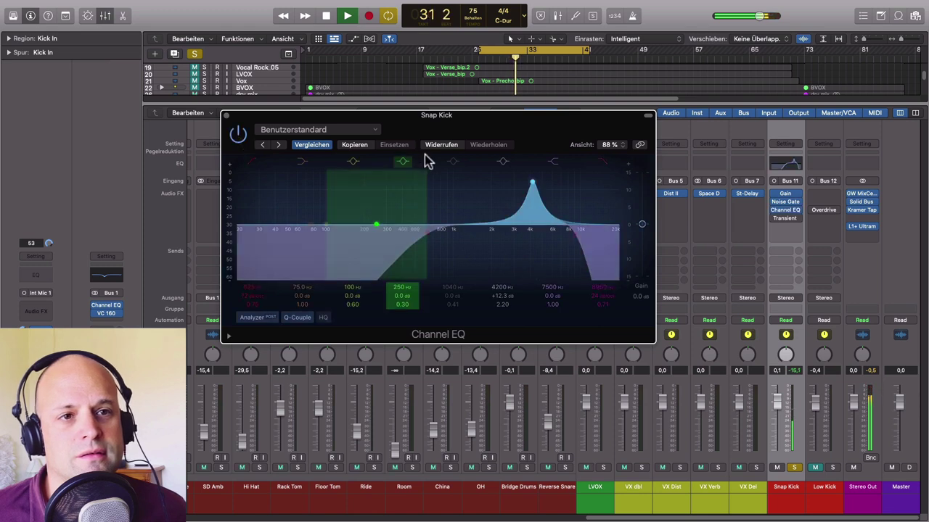
pyautogui.moveTo(535, 183); pyautogui.dragTo(544, 181)
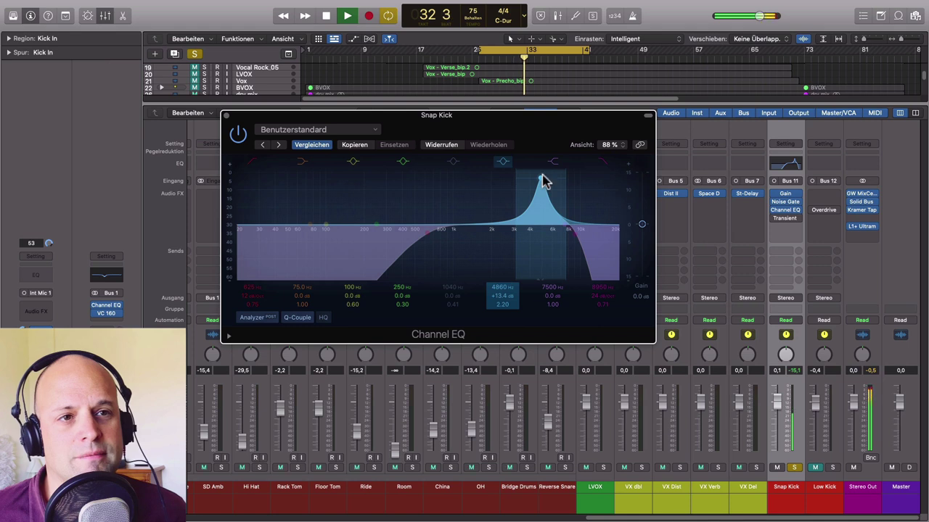
pyautogui.press('space')
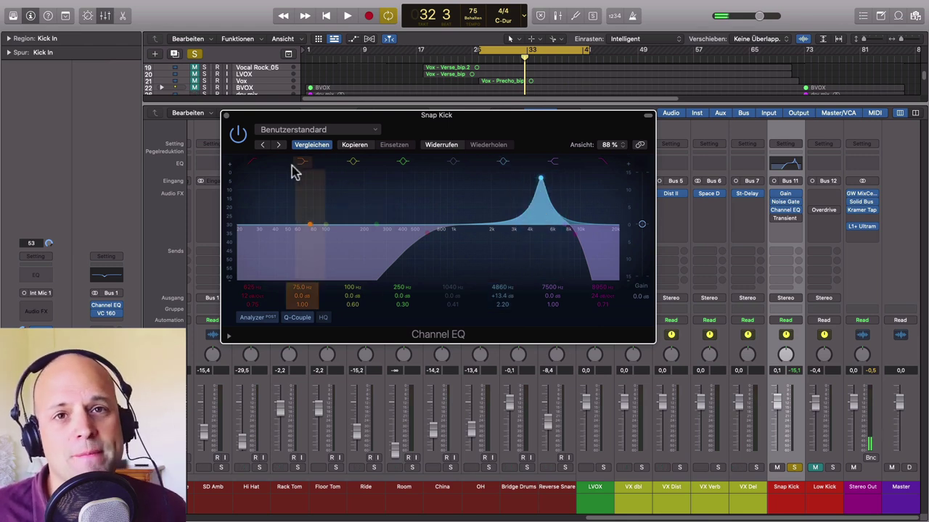
pyautogui.click(226, 119)
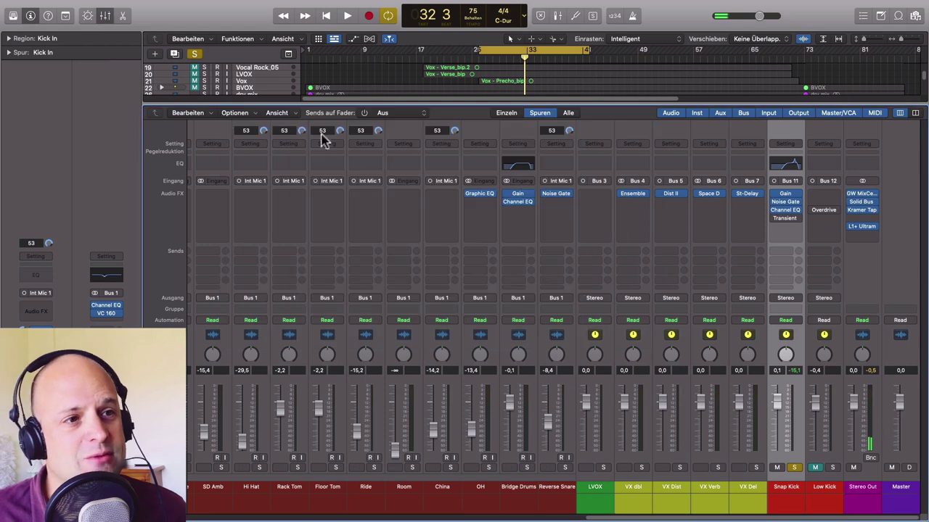
# Enable the Transient Master on the Snap Kick channel and raise its attack well above zero during playback.
pyautogui.click(786, 218)
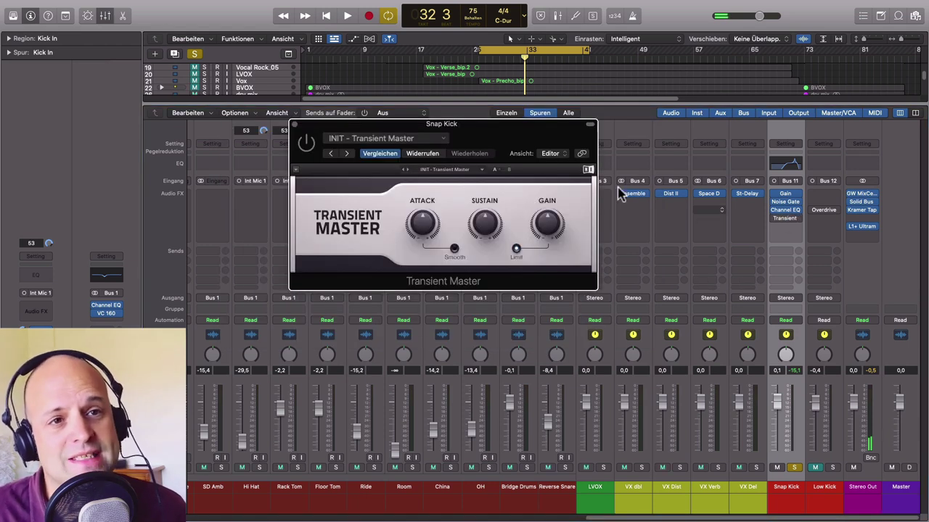
pyautogui.moveTo(511, 138); pyautogui.dragTo(504, 140)
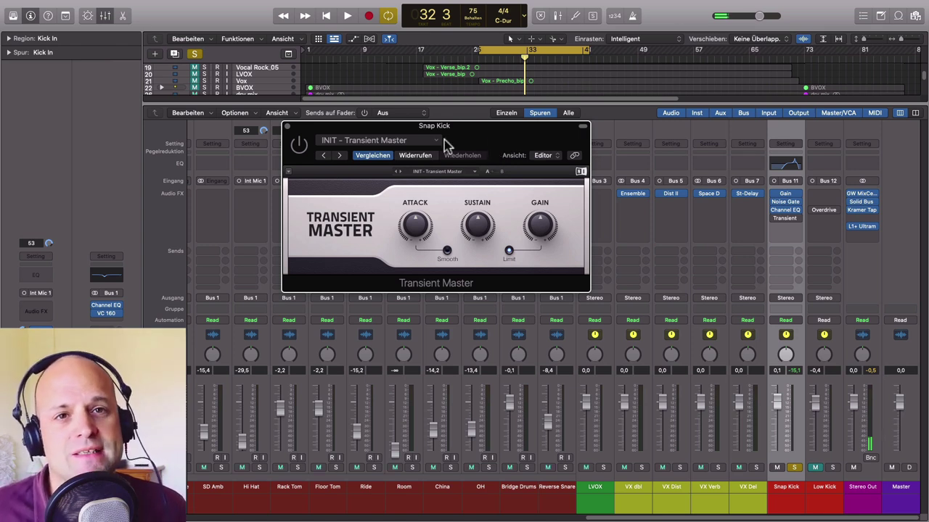
pyautogui.click(300, 146)
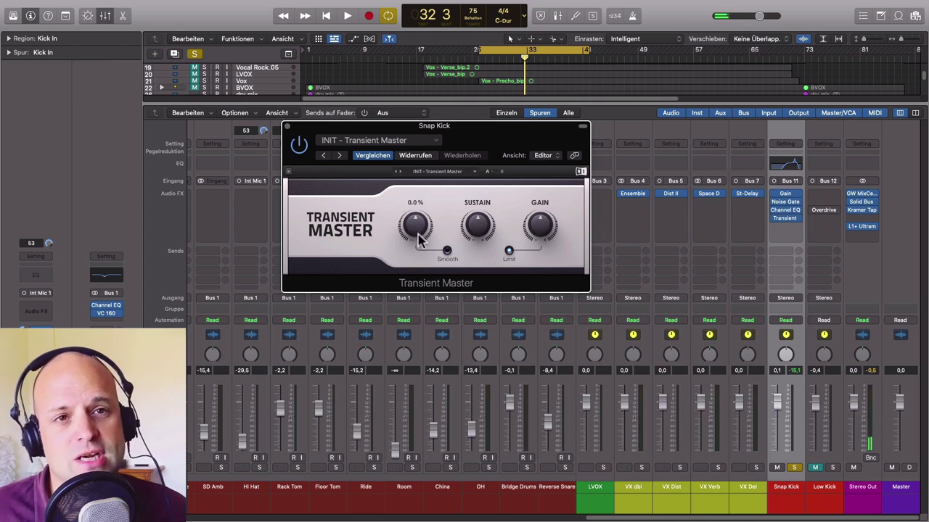
pyautogui.press('space')
pyautogui.moveTo(418, 238)
pyautogui.mouseDown()
pyautogui.moveTo(418, 195)
pyautogui.moveTo(424, 243)
pyautogui.mouseUp()
pyautogui.press('space')
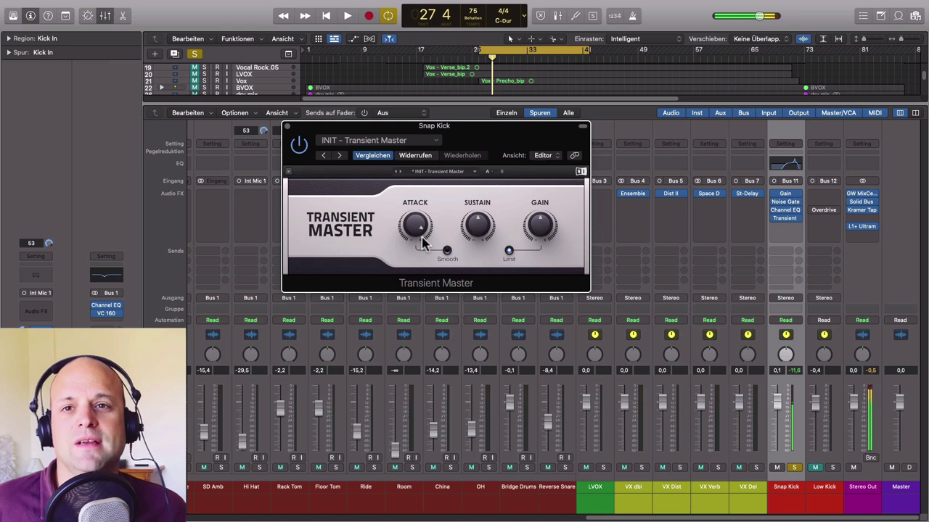
pyautogui.click(288, 126)
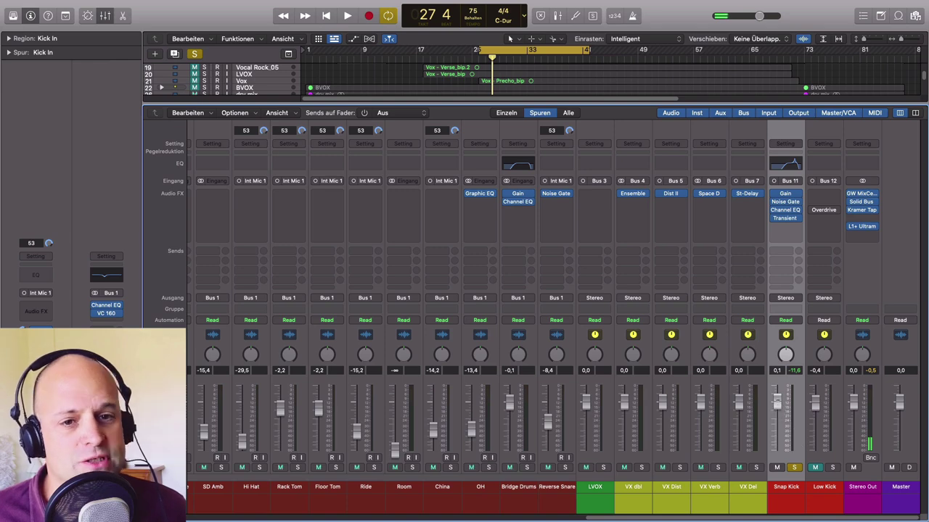
# Blend the unsoloed Snap Kick channel into the full drum mix from silence up to -7.6 dB during playback.
pyautogui.moveTo(776, 405); pyautogui.dragTo(776, 451)
pyautogui.hscroll(-10, 341, 446)
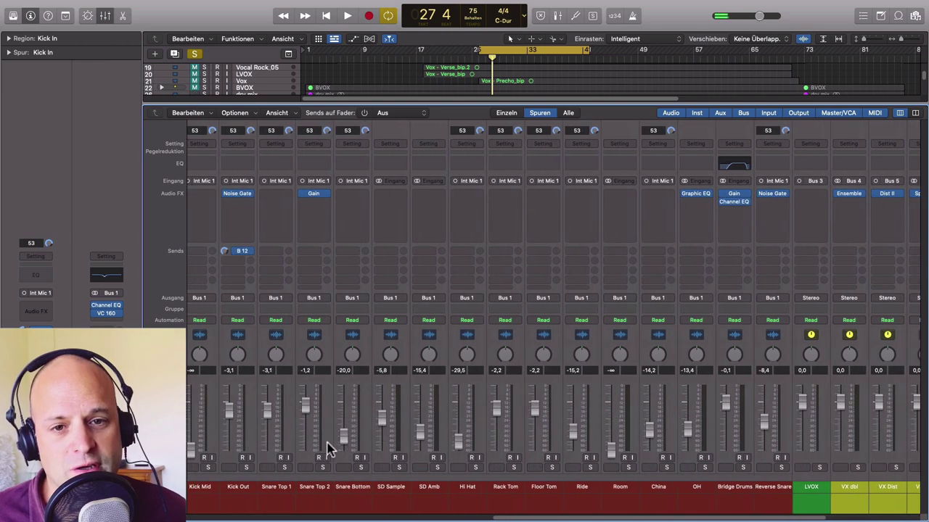
pyautogui.hscroll(-3, 326, 447)
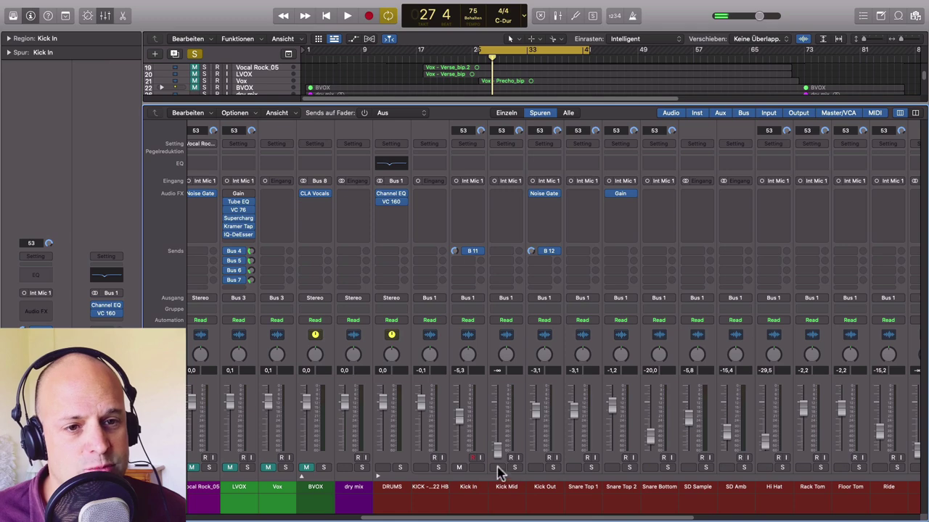
pyautogui.hscroll(12, 560, 436)
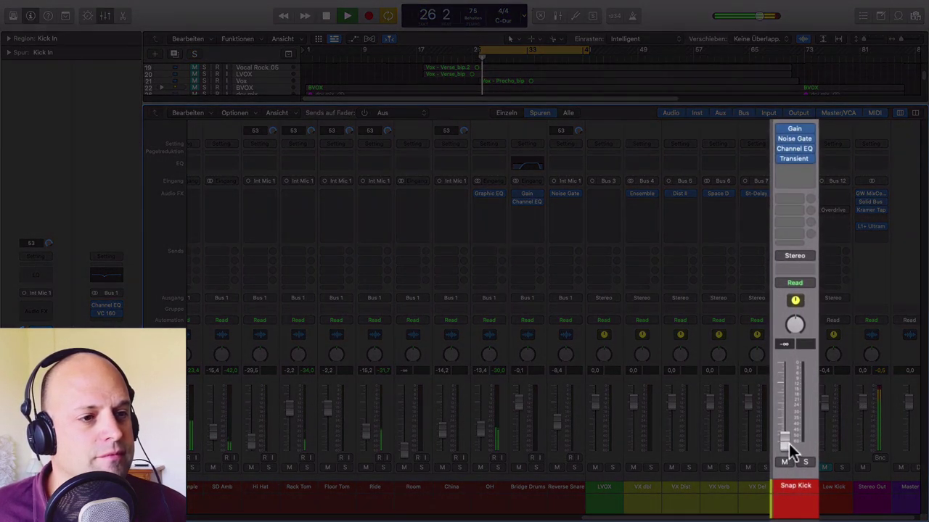
pyautogui.moveTo(789, 444); pyautogui.dragTo(788, 389)
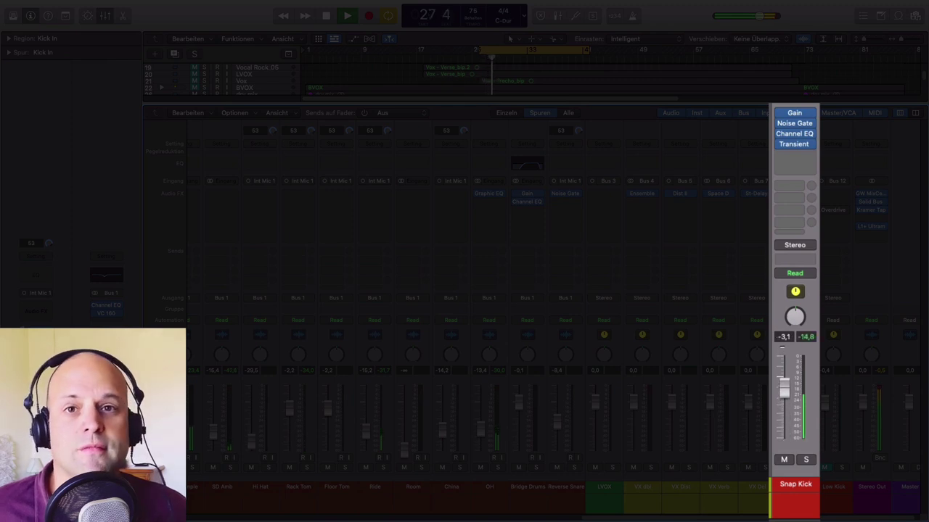
pyautogui.moveTo(789, 389); pyautogui.dragTo(789, 402)
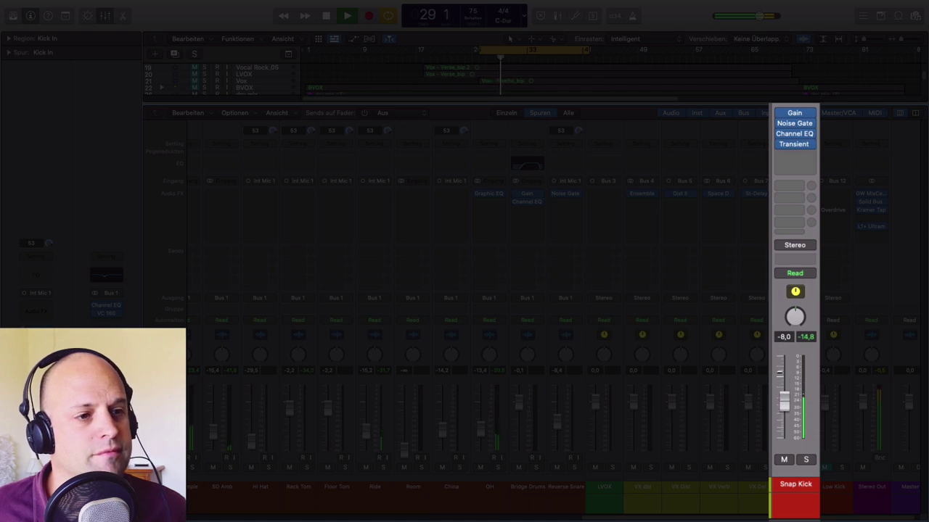
pyautogui.press('space')
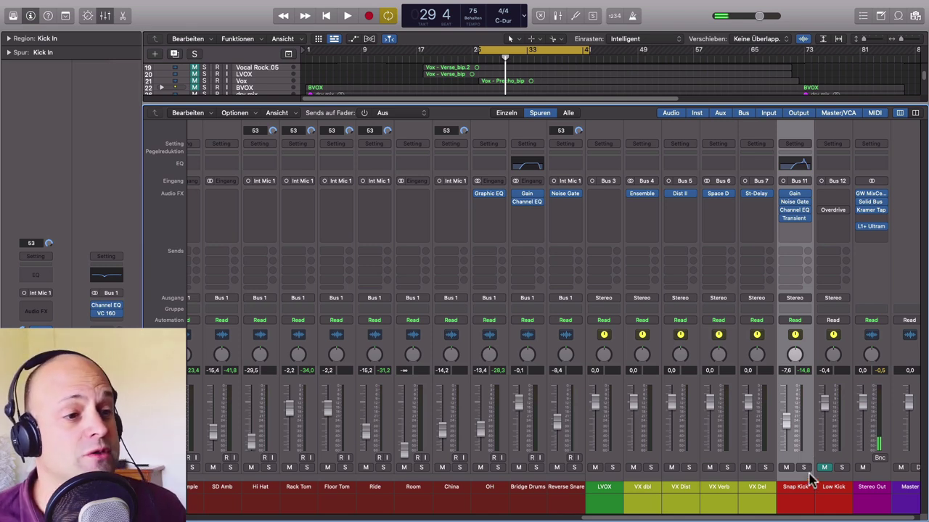
# Mute the Snap Kick channel and audition the unmuted Low Kick channel in solo, lowering its fader to -15.8 dB.
pyautogui.click(786, 468)
pyautogui.click(824, 467)
pyautogui.click(832, 487)
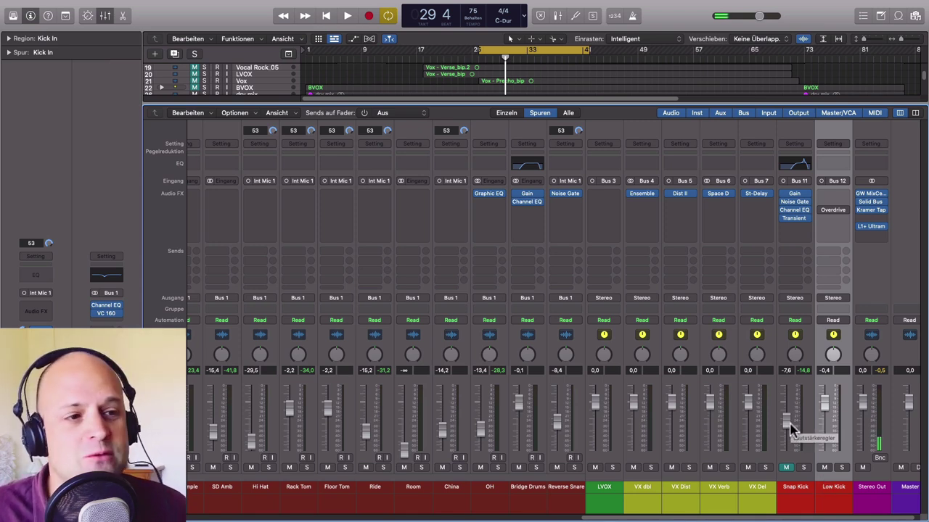
pyautogui.click(842, 467)
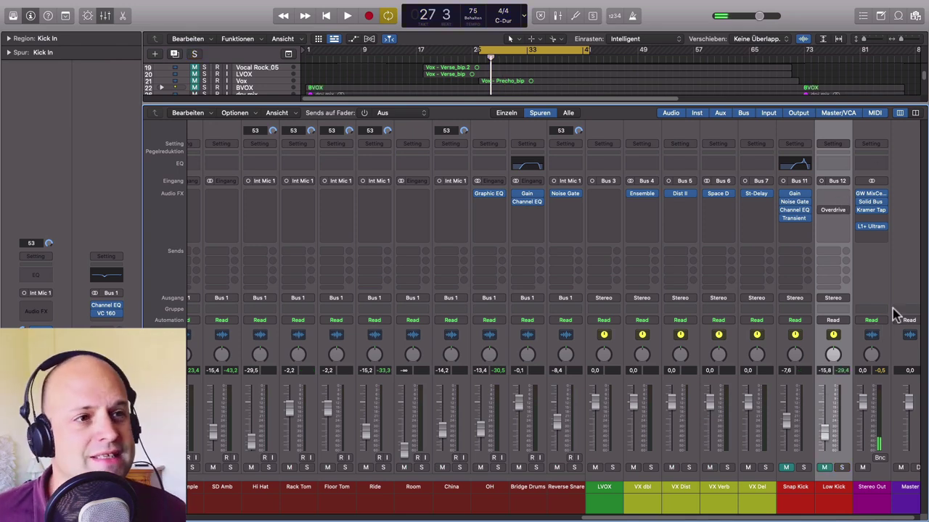
# Unmute the Low Kick channel and insert a mono Test Oscillator in its first effect slot.
pyautogui.click(843, 197)
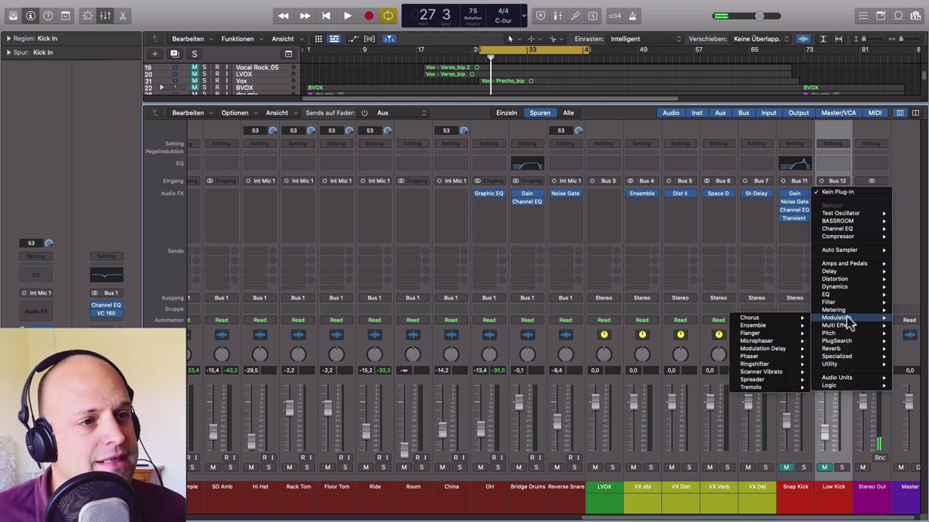
pyautogui.click(829, 469)
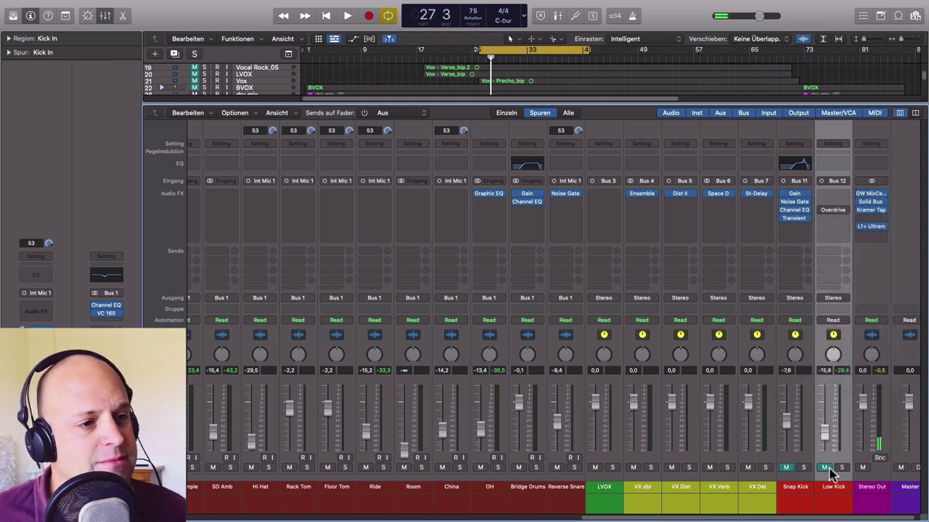
pyautogui.click(844, 196)
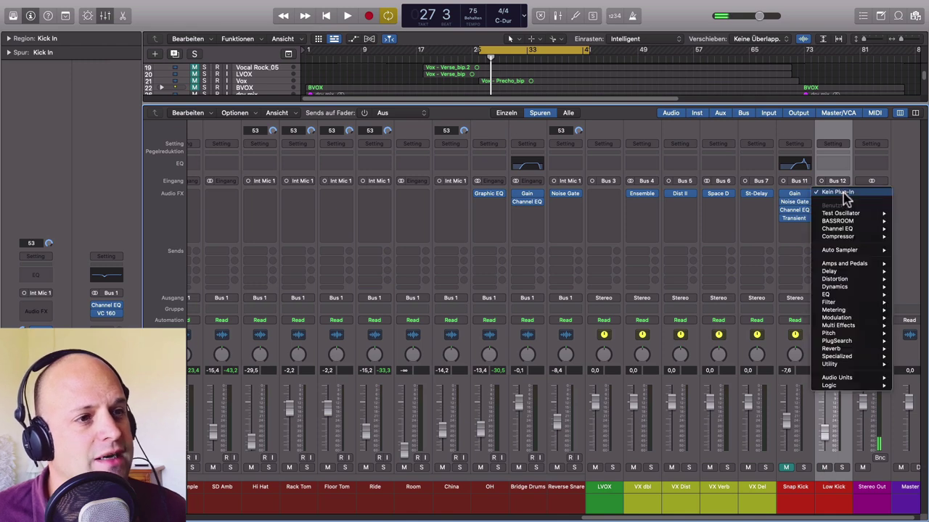
pyautogui.moveTo(854, 238)
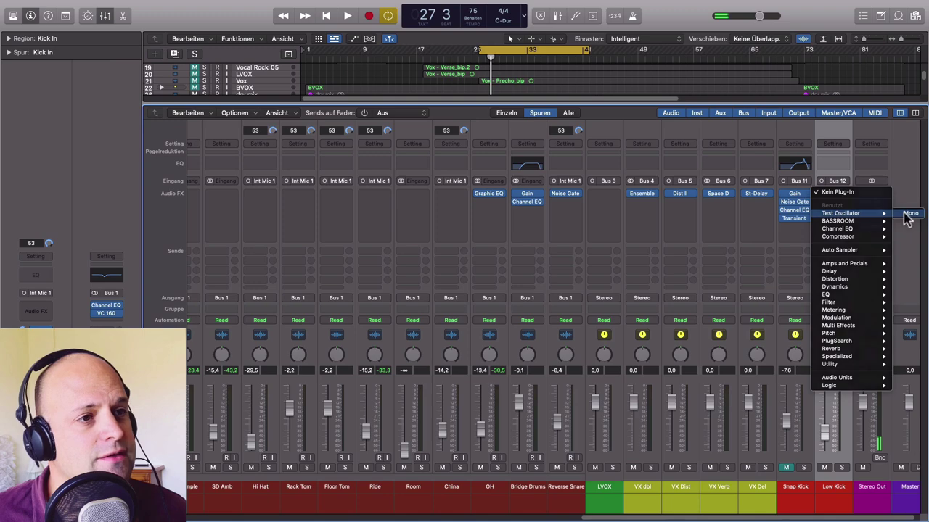
pyautogui.click(907, 214)
pyautogui.moveTo(497, 154); pyautogui.dragTo(527, 166)
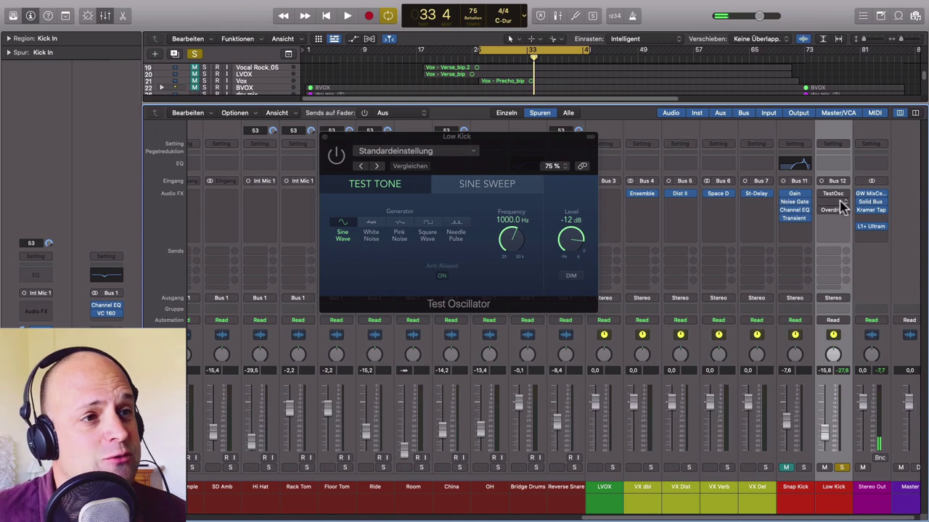
# Insert a mono Noise Gate after Low Kick's Test Oscillator, with Audio 25 as side chain and reduction at -100 dB.
pyautogui.click(841, 204)
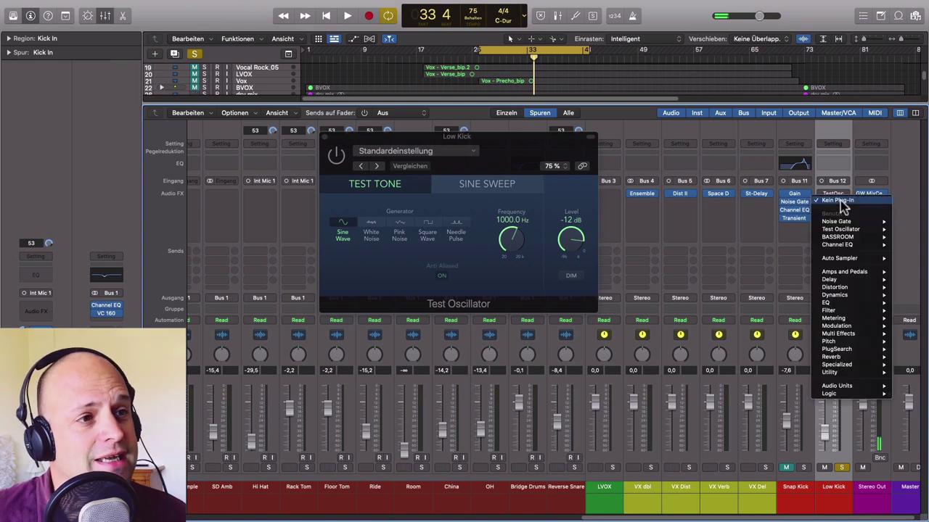
pyautogui.moveTo(859, 222)
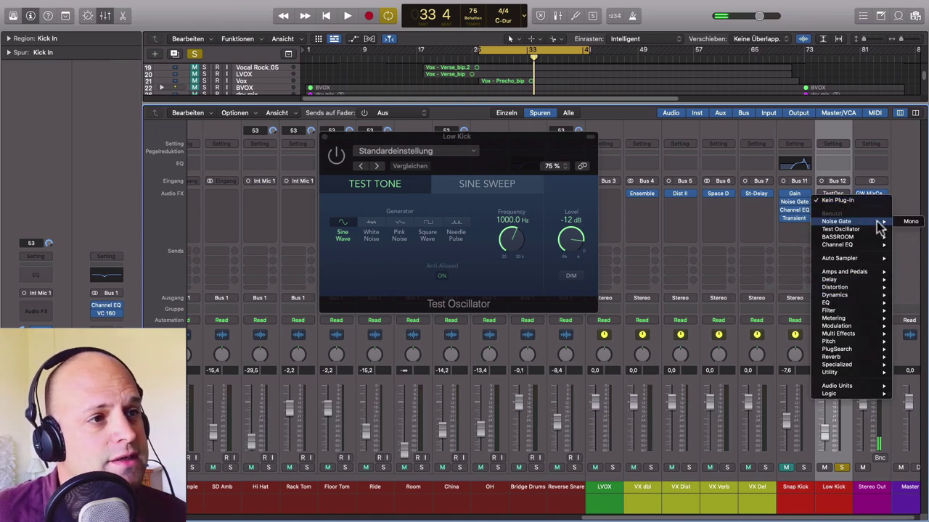
pyautogui.click(907, 221)
pyautogui.moveTo(537, 149); pyautogui.dragTo(837, 188)
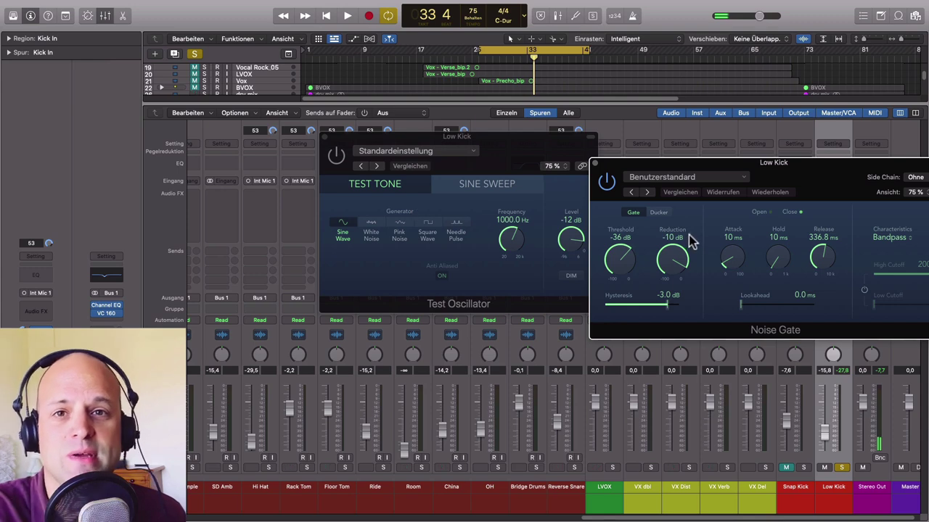
pyautogui.moveTo(771, 190); pyautogui.dragTo(701, 182)
pyautogui.click(502, 279)
pyautogui.moveTo(596, 247); pyautogui.dragTo(619, 434)
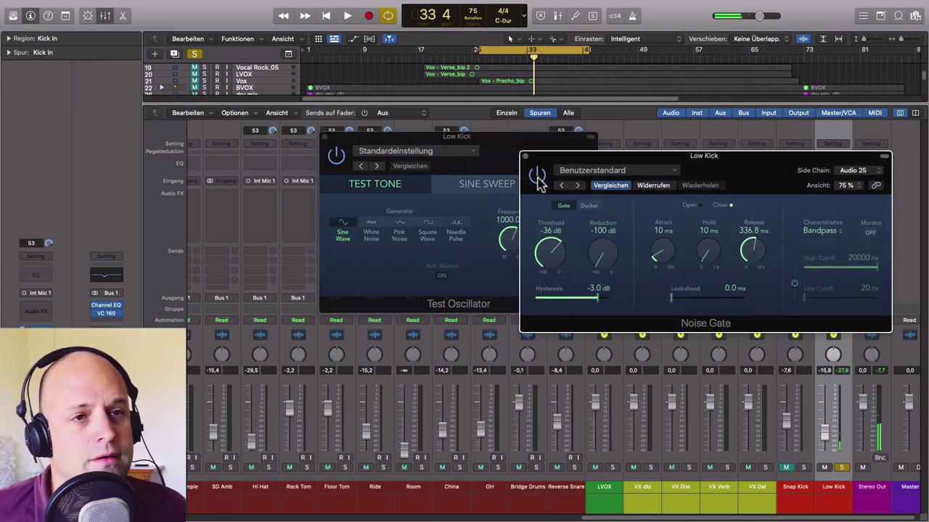
# Set the Low Kick Noise Gate's threshold to -31 dB, hold to 100 ms and release to 23.0 ms during playback.
pyautogui.press('space')
pyautogui.moveTo(552, 262); pyautogui.dragTo(549, 249)
pyautogui.moveTo(752, 251); pyautogui.dragTo(745, 297)
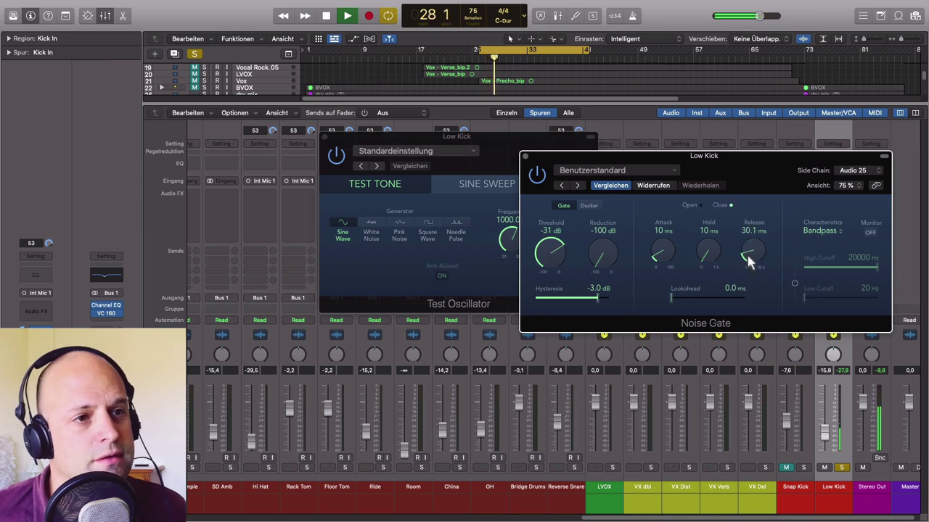
pyautogui.moveTo(719, 265); pyautogui.dragTo(701, 249)
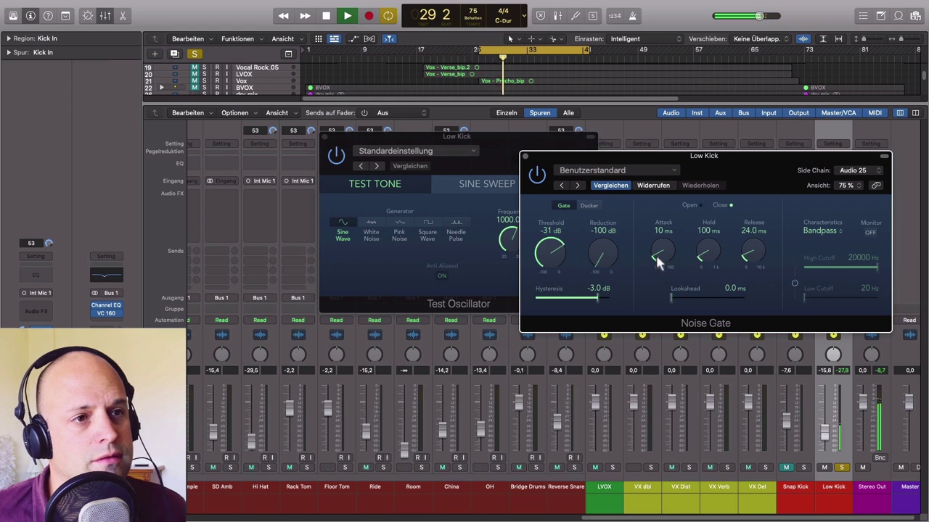
pyautogui.moveTo(752, 253); pyautogui.dragTo(749, 260)
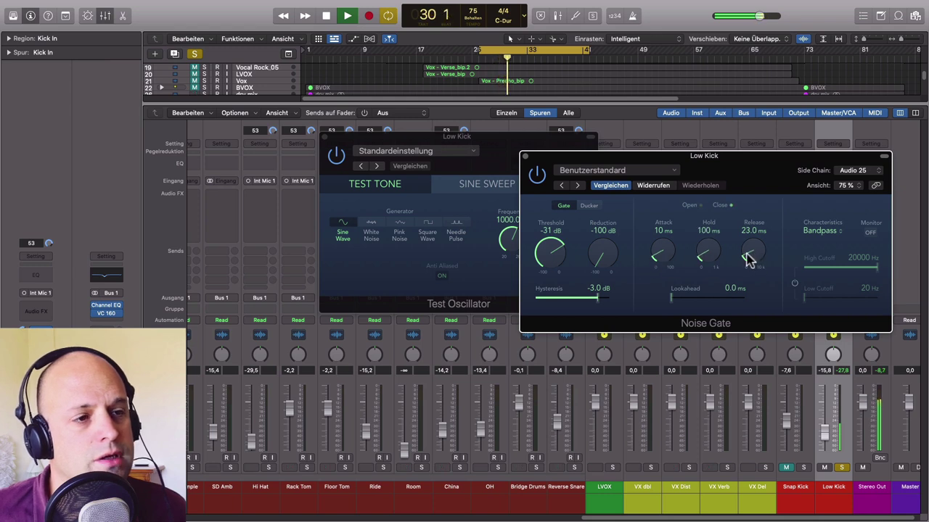
pyautogui.press('space')
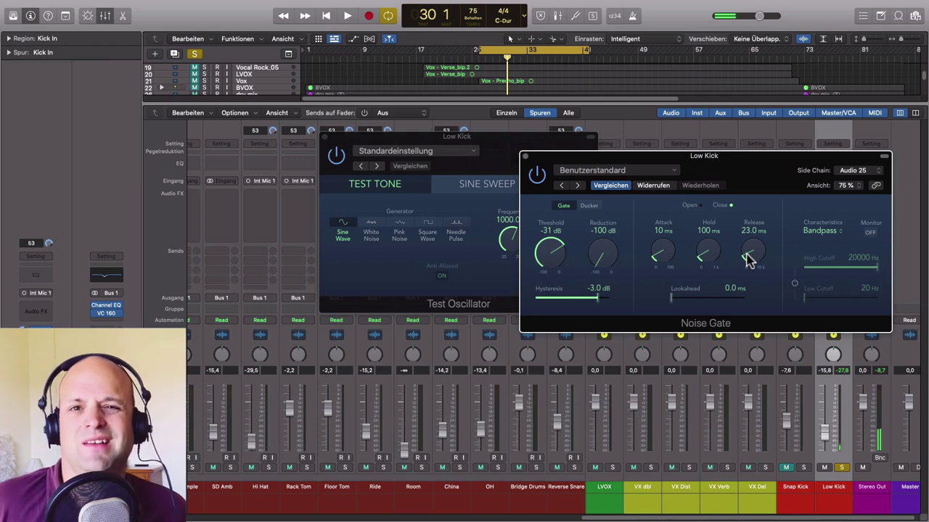
# Tune Low Kick's Test Oscillator to 58 Hz and set the channel's fader to -1.6 dB during playback.
pyautogui.moveTo(712, 173); pyautogui.dragTo(762, 149)
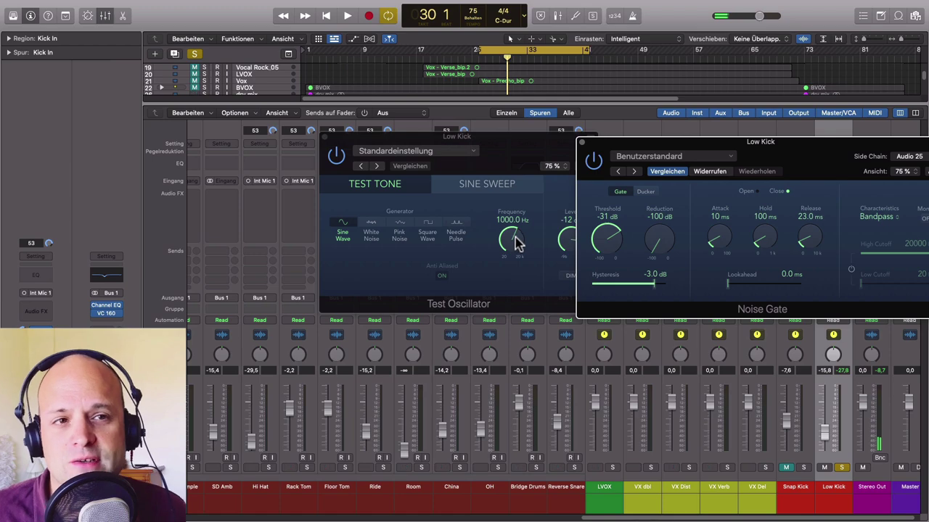
pyautogui.moveTo(513, 245)
pyautogui.mouseDown()
pyautogui.moveTo(506, 261)
pyautogui.moveTo(503, 239)
pyautogui.moveTo(502, 256)
pyautogui.mouseUp()
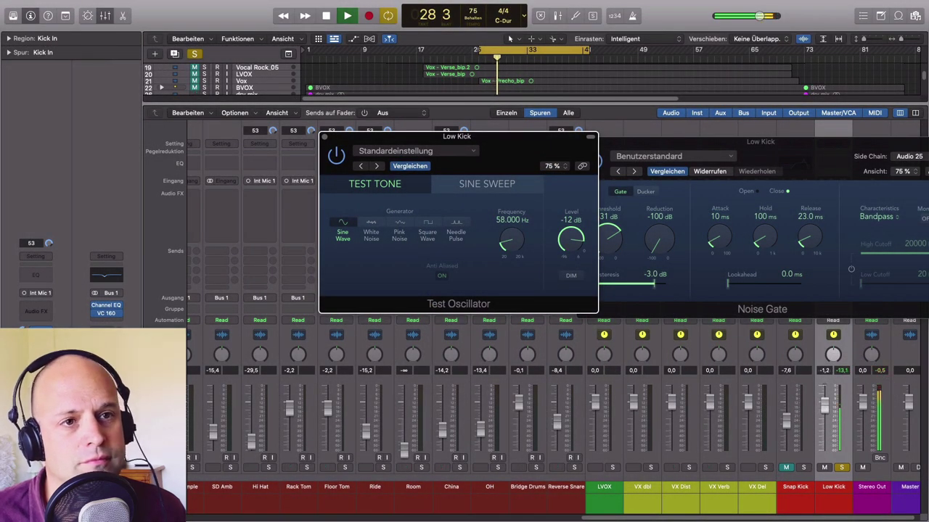
pyautogui.click(823, 392)
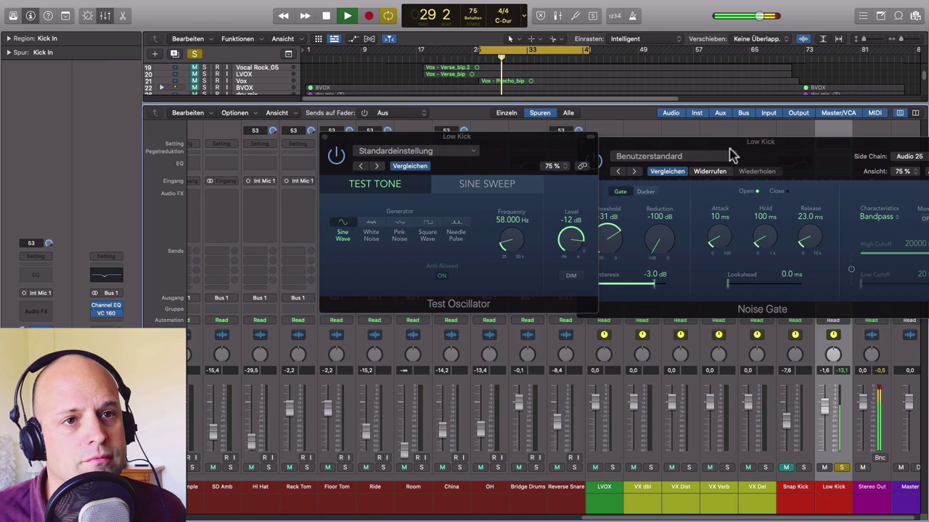
pyautogui.press('space')
# Take the Low Kick channel out of solo and set its fader to -11.0 dB during playback with the full drum mix.
pyautogui.hscroll(-8, 218, 464)
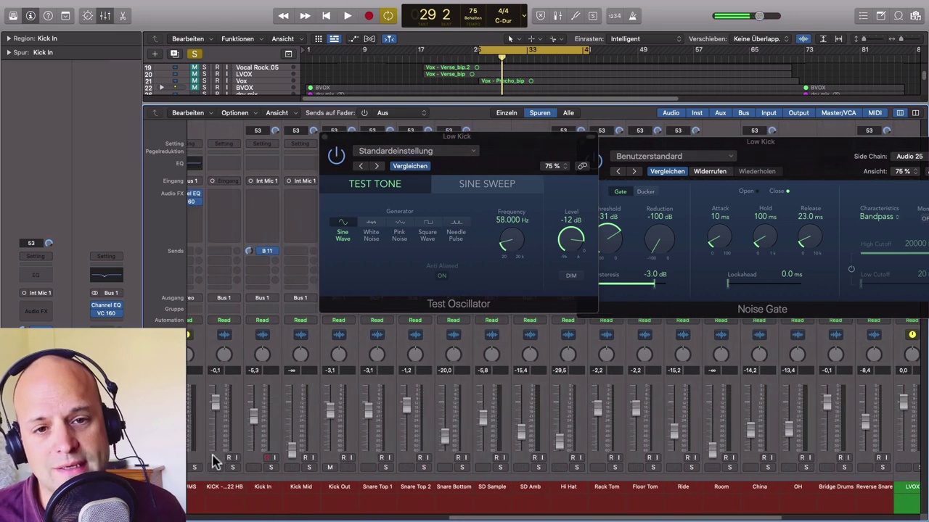
pyautogui.hscroll(2, 291, 468)
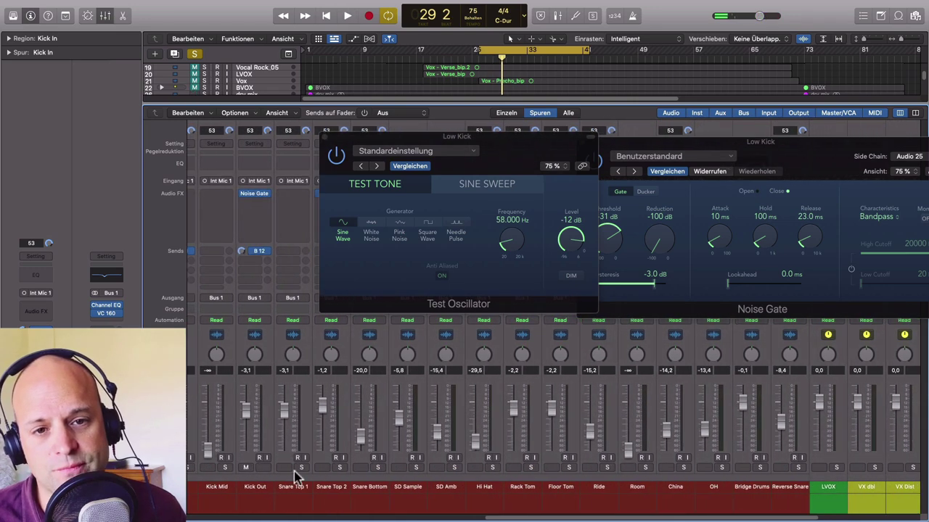
pyautogui.hscroll(6, 818, 468)
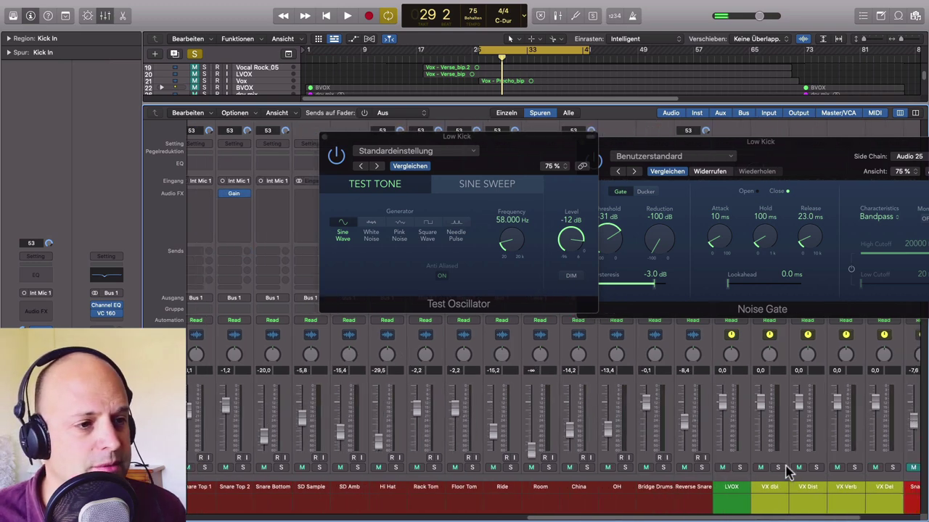
pyautogui.click(837, 467)
pyautogui.click(837, 467)
pyautogui.press('space')
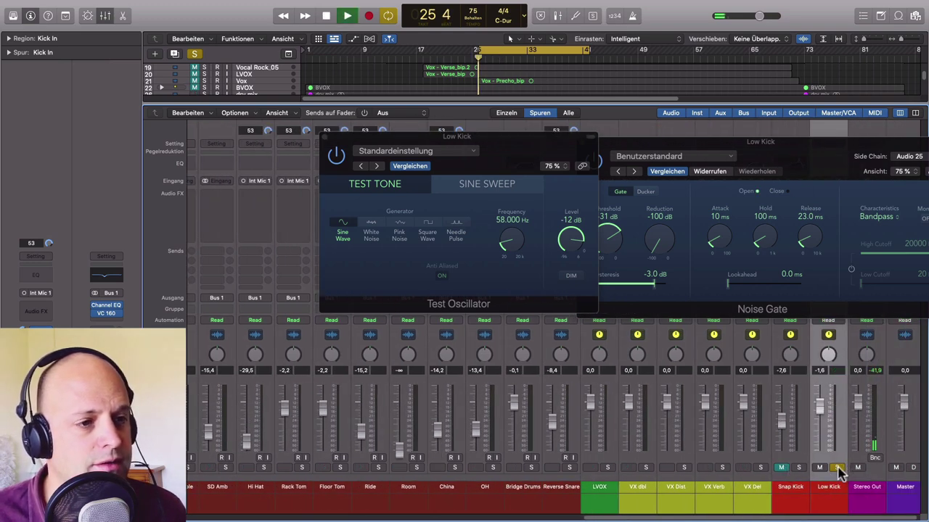
pyautogui.click(820, 468)
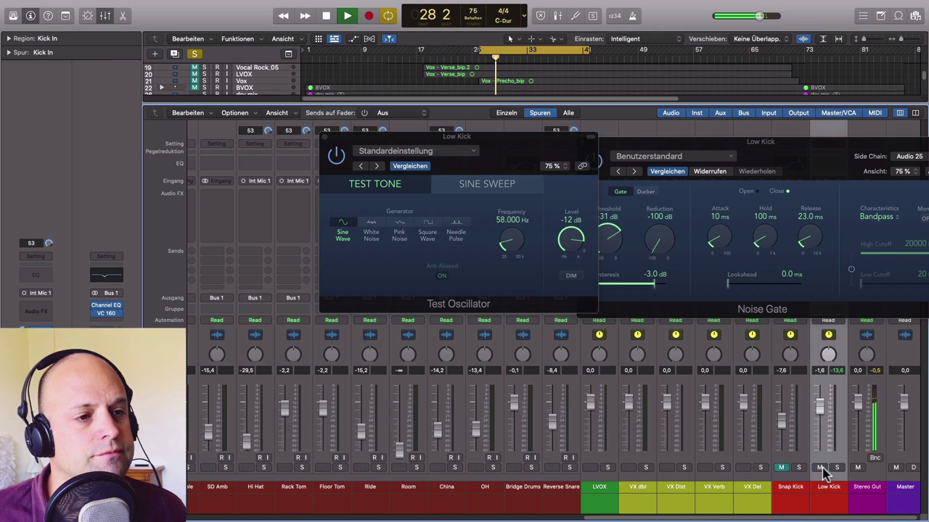
pyautogui.moveTo(825, 411); pyautogui.dragTo(821, 444)
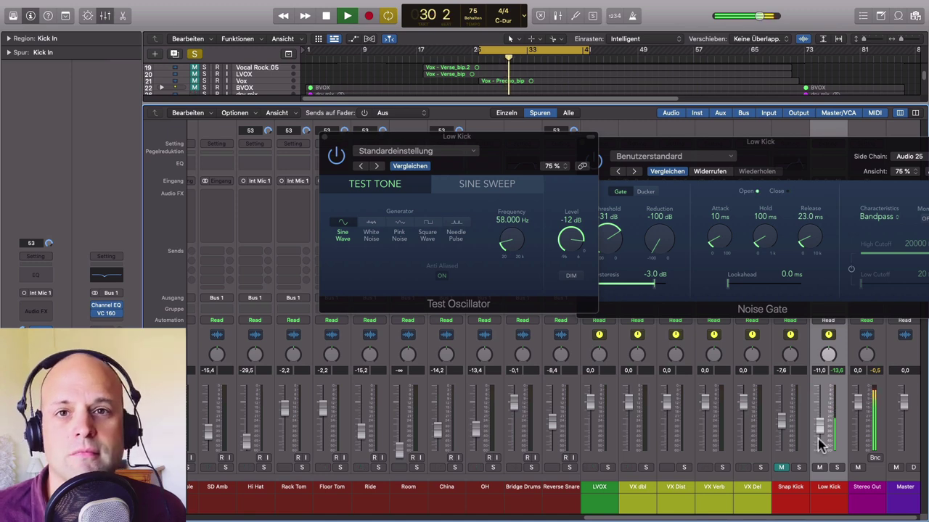
pyautogui.press('space')
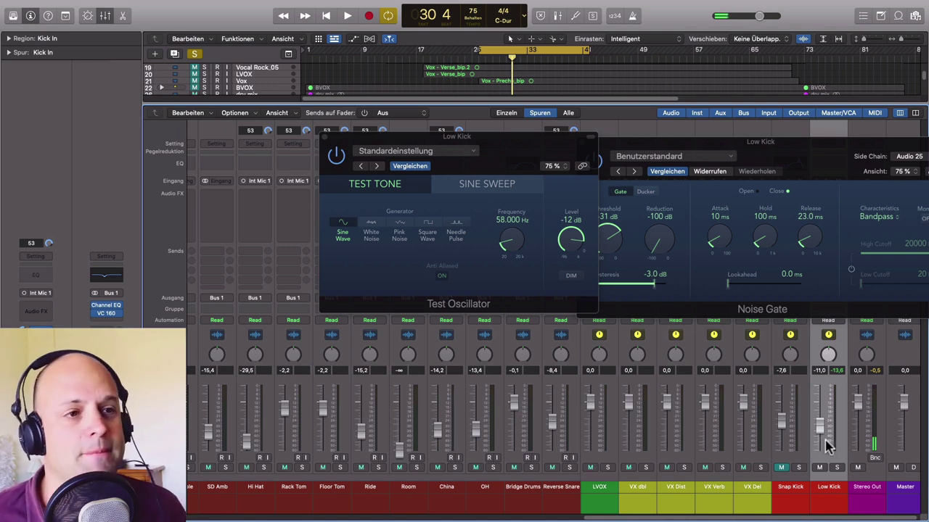
# Close Low Kick's Test Oscillator, set its Noise Gate's release to 980.5 ms and the channel's fader to -6.6 dB during playback.
pyautogui.click(822, 163)
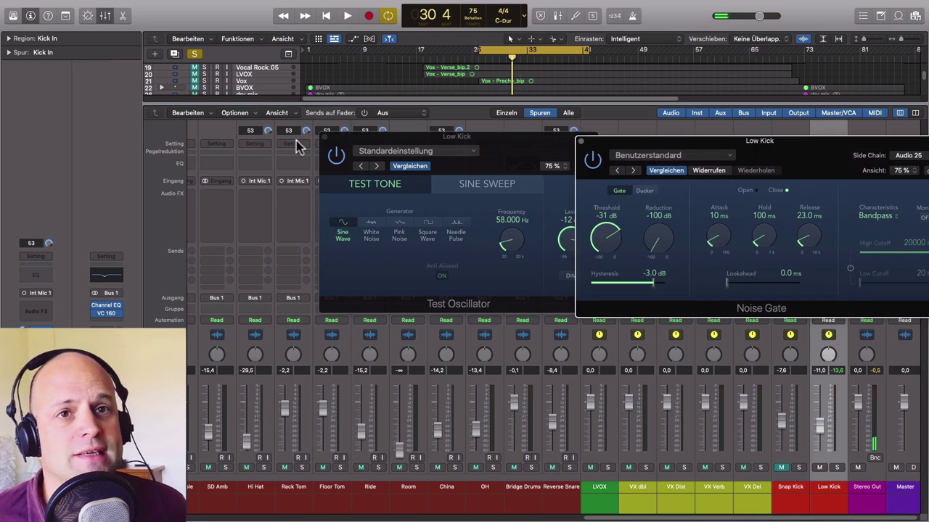
pyautogui.click(324, 137)
pyautogui.moveTo(839, 153); pyautogui.dragTo(683, 146)
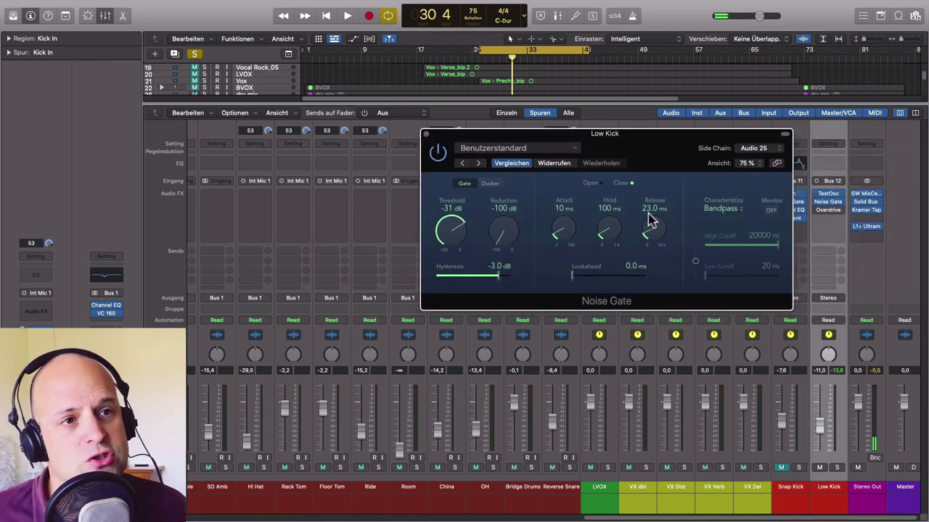
pyautogui.press('space')
pyautogui.moveTo(667, 249); pyautogui.dragTo(651, 207)
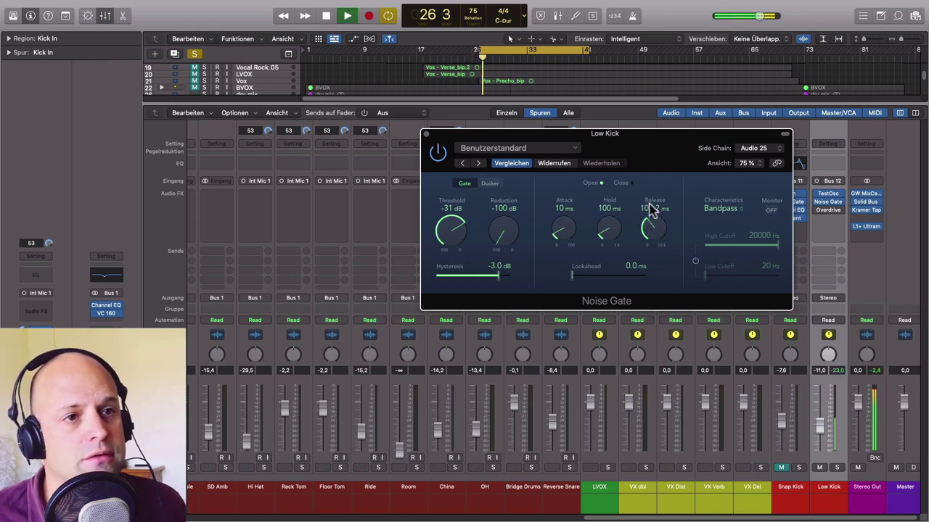
pyautogui.scroll(10, 649, 226)
pyautogui.scroll(2, 650, 230)
pyautogui.click(821, 418)
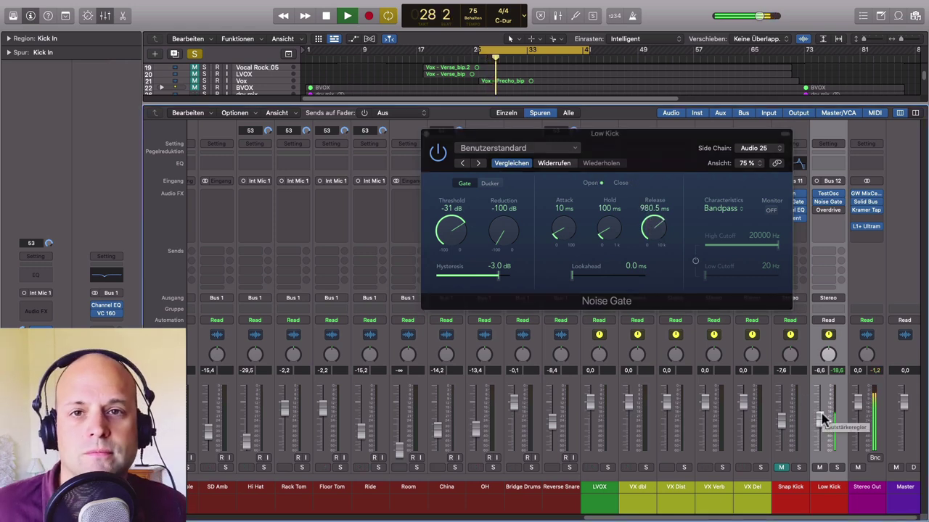
pyautogui.press('space')
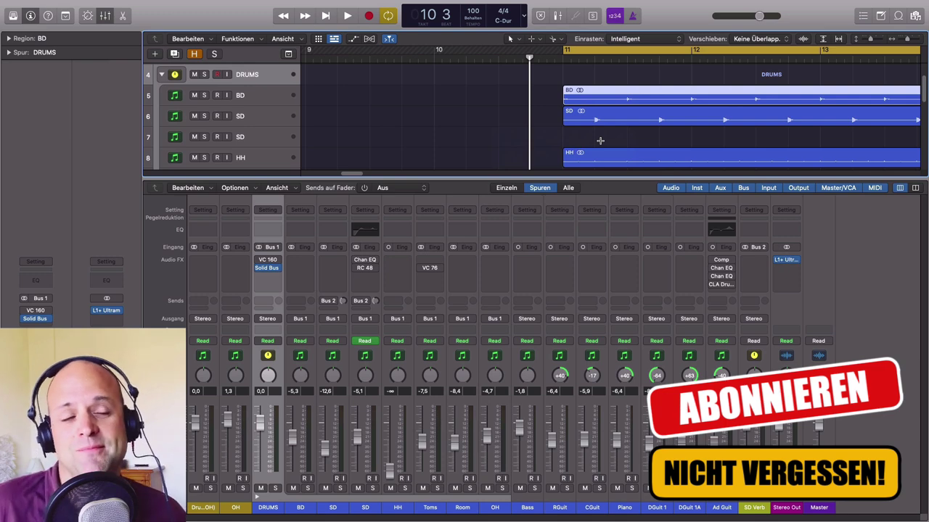
# Play the 100 BPM song from around bar 11 and solo its DRUMS bus.
pyautogui.press('space')
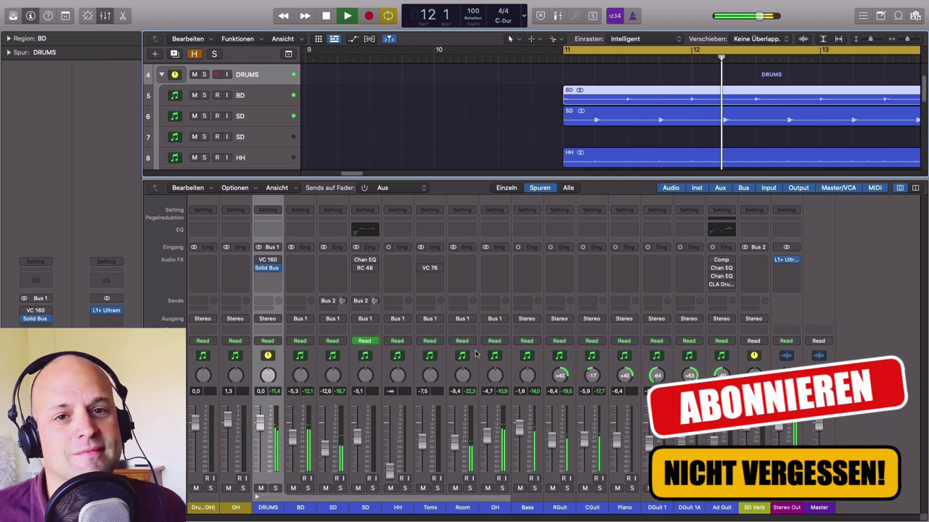
pyautogui.click(275, 489)
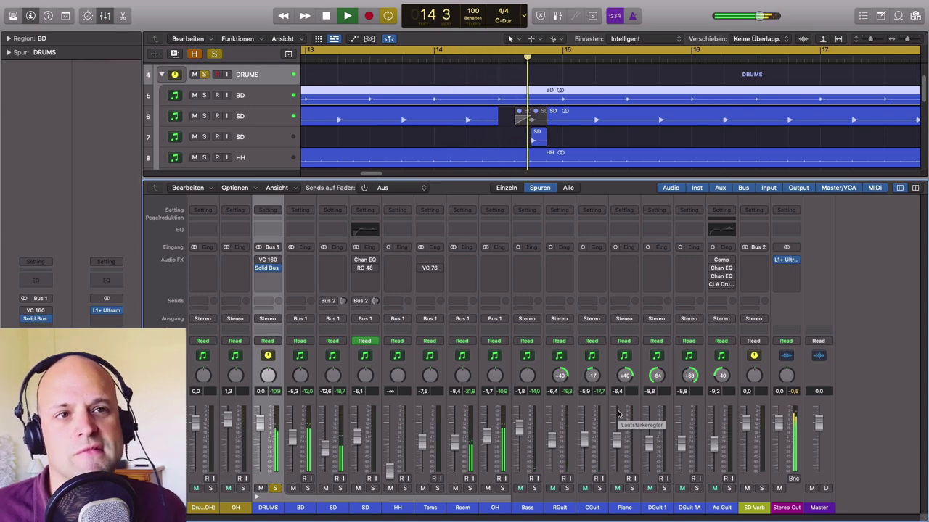
pyautogui.press('space')
# Open the Solid Bus Comp on the DRUMS bus, audition the soloed drums and lengthen the compressor's attack time during playback.
pyautogui.click(269, 269)
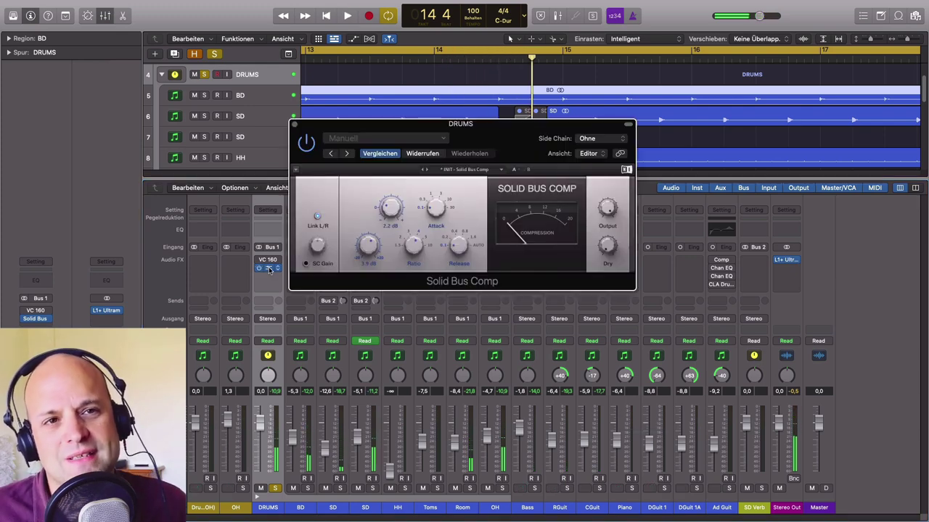
pyautogui.moveTo(509, 137); pyautogui.dragTo(586, 182)
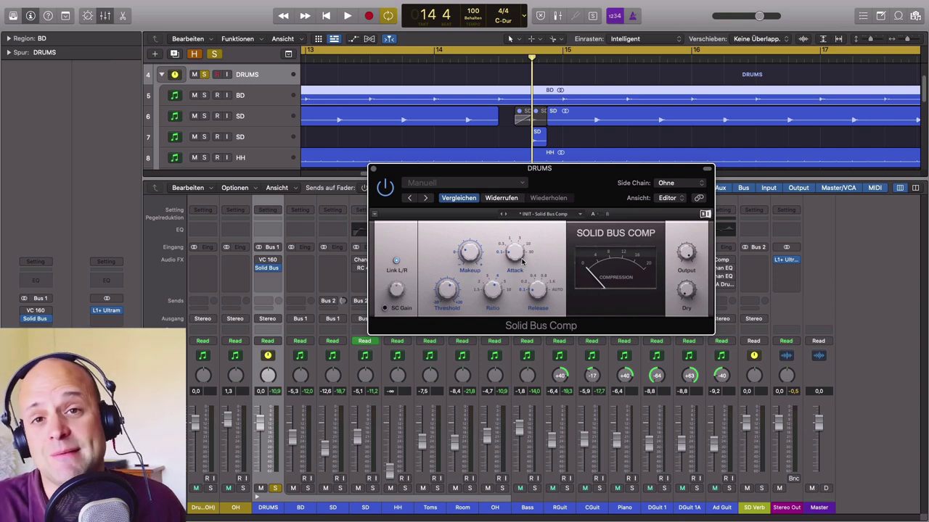
pyautogui.press('space')
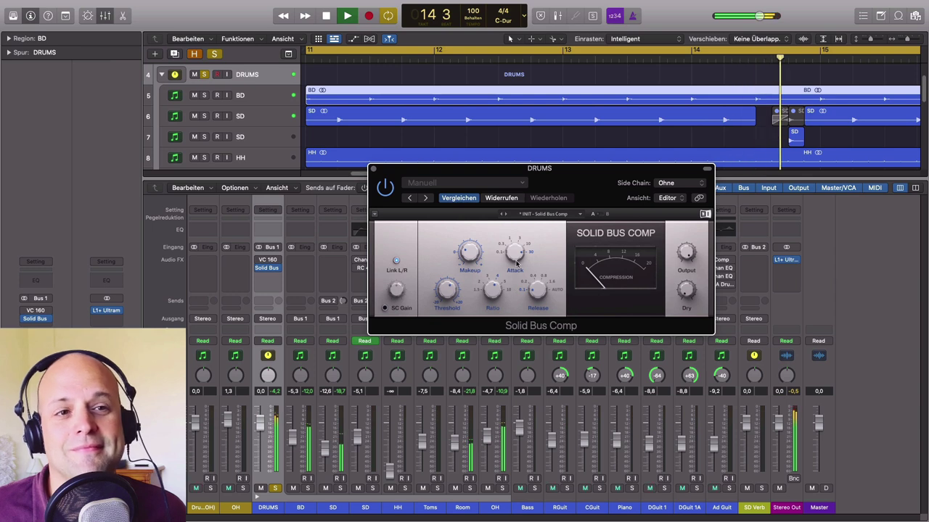
pyautogui.press('space')
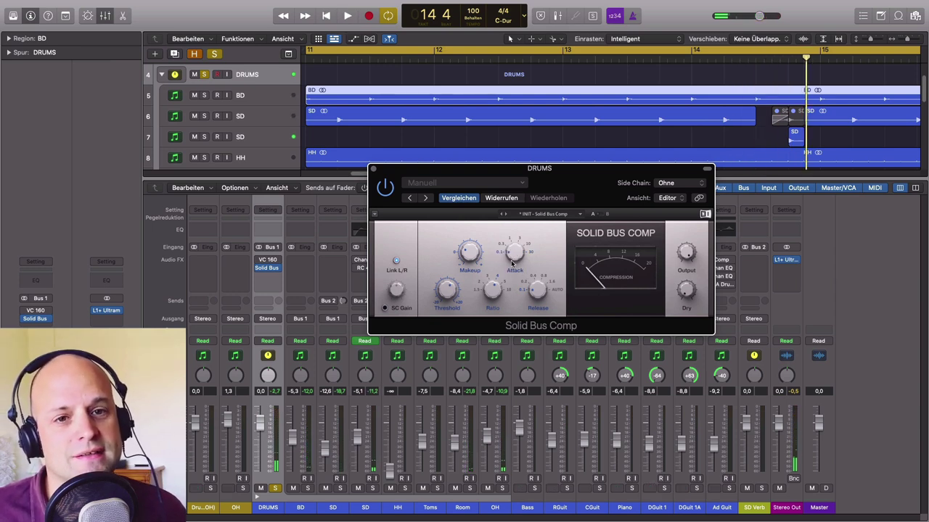
pyautogui.press('space')
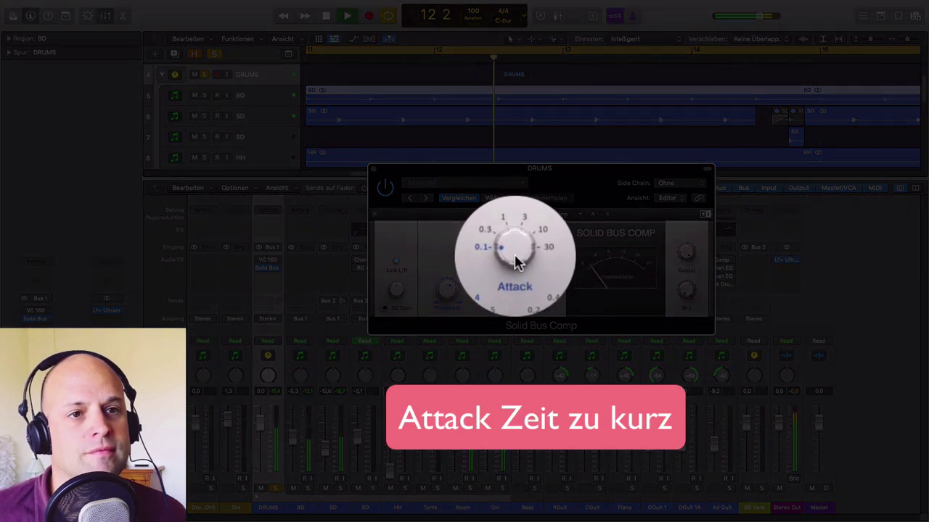
pyautogui.moveTo(514, 263); pyautogui.dragTo(515, 235)
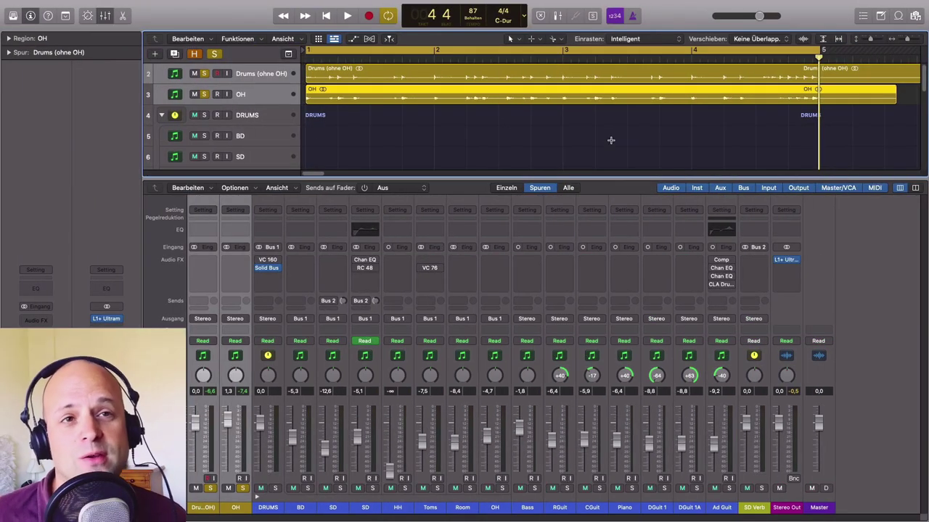
# Set the Drums (ohne OH) fader to -0.4 dB and the OH fader to -4.6 dB during playback.
pyautogui.press('space')
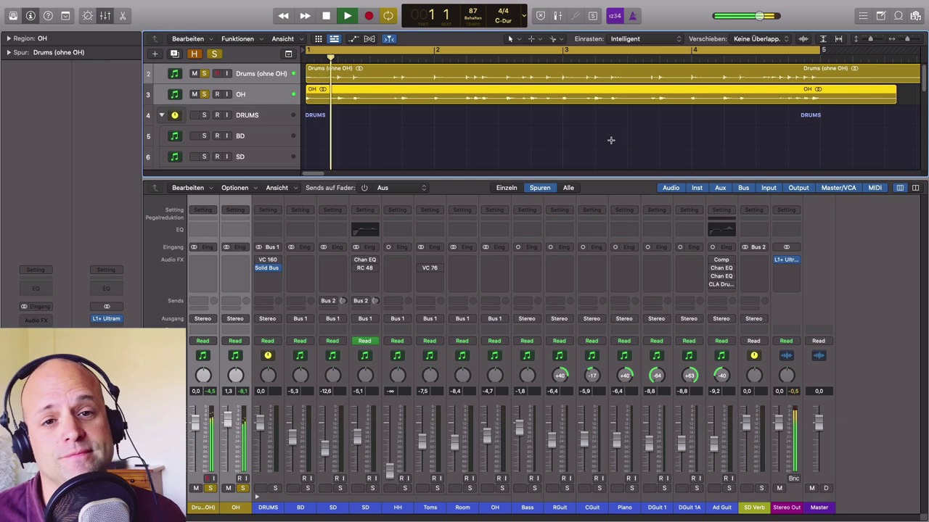
pyautogui.moveTo(196, 425); pyautogui.dragTo(228, 437)
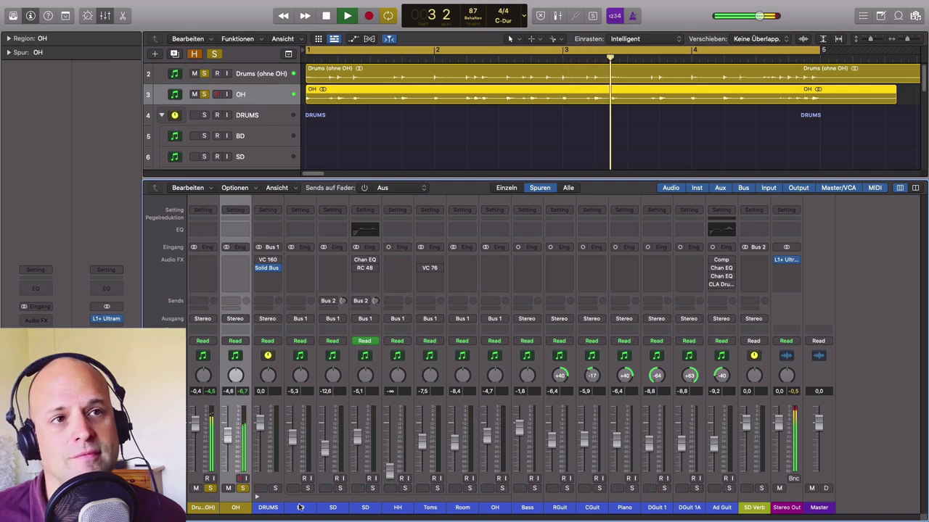
pyautogui.press('space')
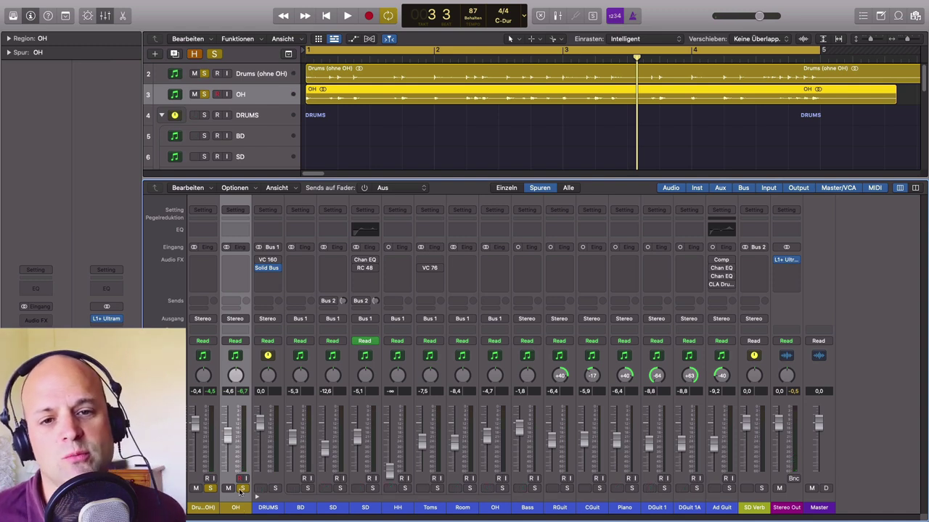
# Solo only the OH track and set its fader to -0.3 dB during playback.
pyautogui.click(242, 489)
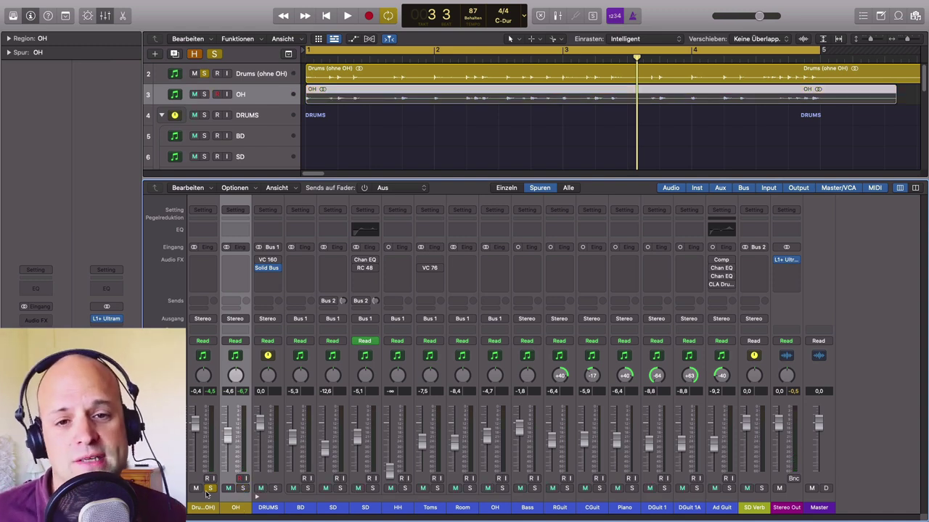
pyautogui.click(242, 489)
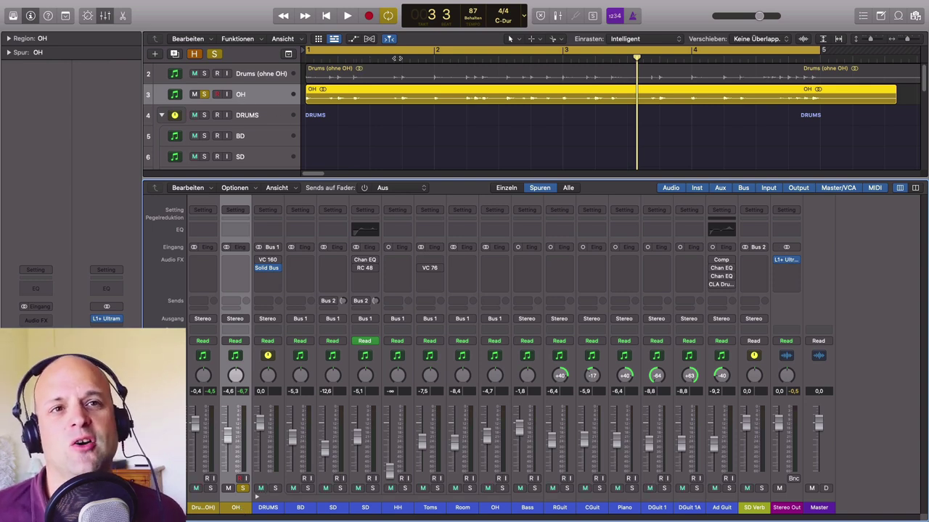
pyautogui.press('space')
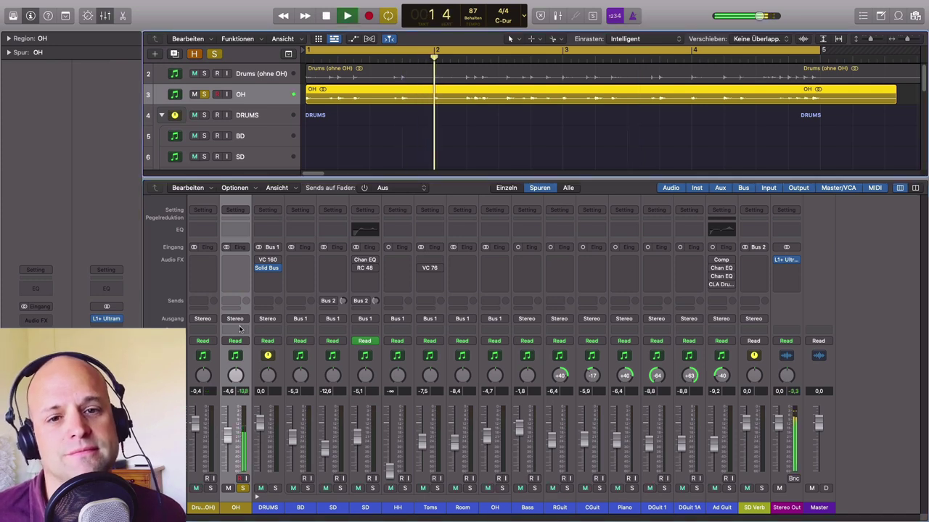
pyautogui.moveTo(226, 430); pyautogui.dragTo(227, 417)
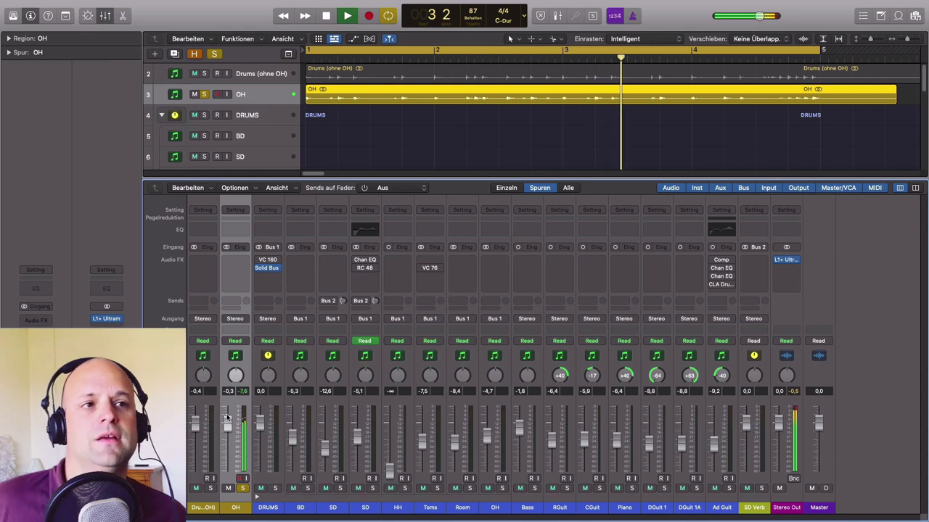
pyautogui.press('space')
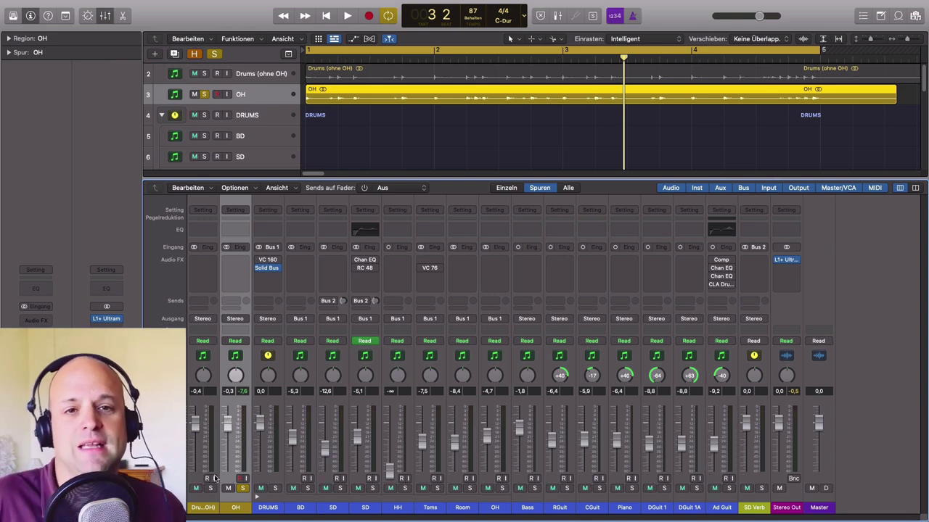
# Insert a stereo Compressor in the OH track's first effect slot and move its window clear of the channel.
pyautogui.click(235, 260)
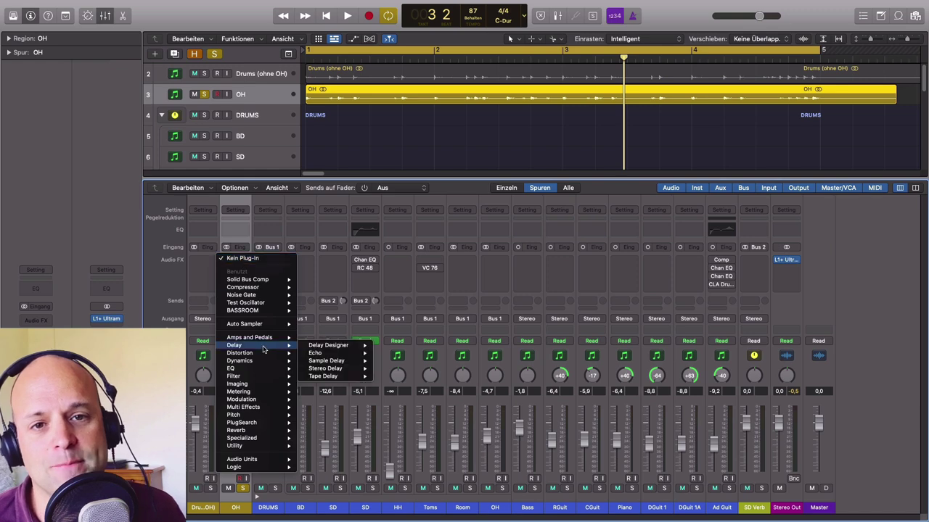
pyautogui.moveTo(263, 361)
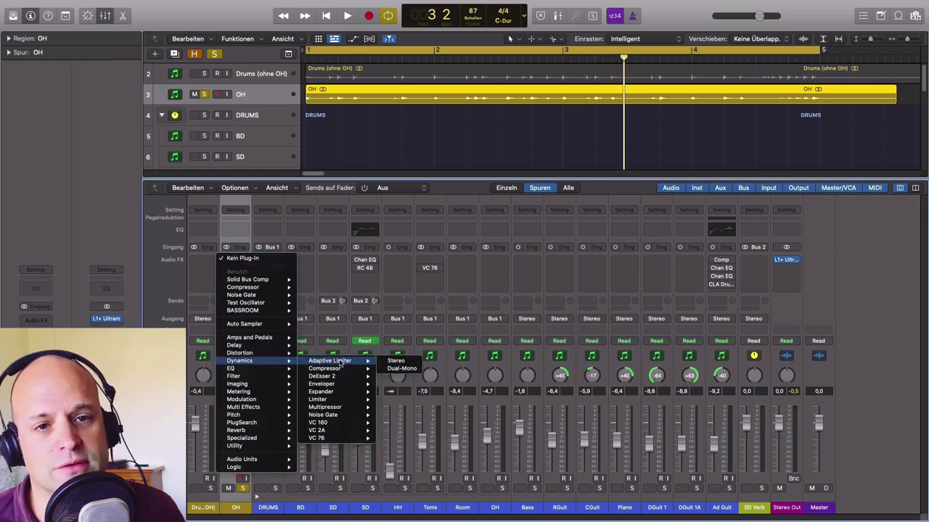
pyautogui.moveTo(339, 370)
pyautogui.click(379, 371)
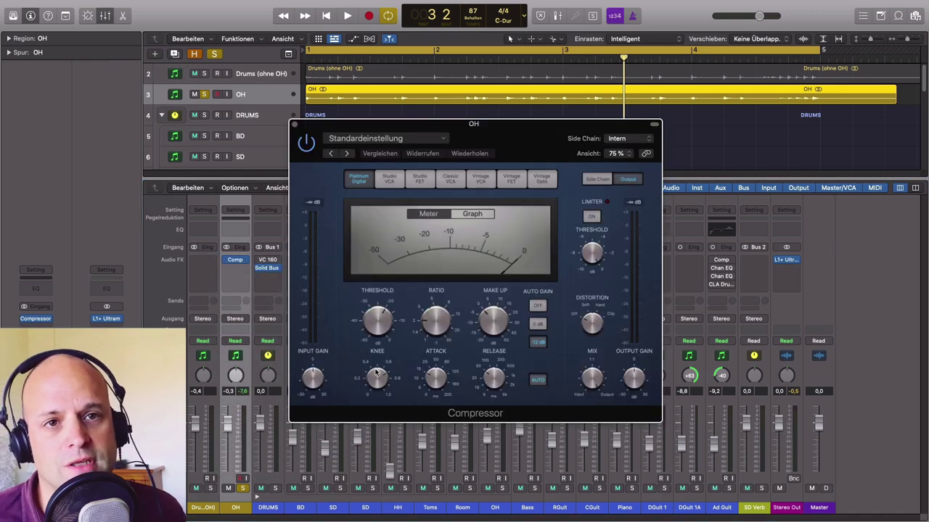
pyautogui.moveTo(495, 148); pyautogui.dragTo(617, 143)
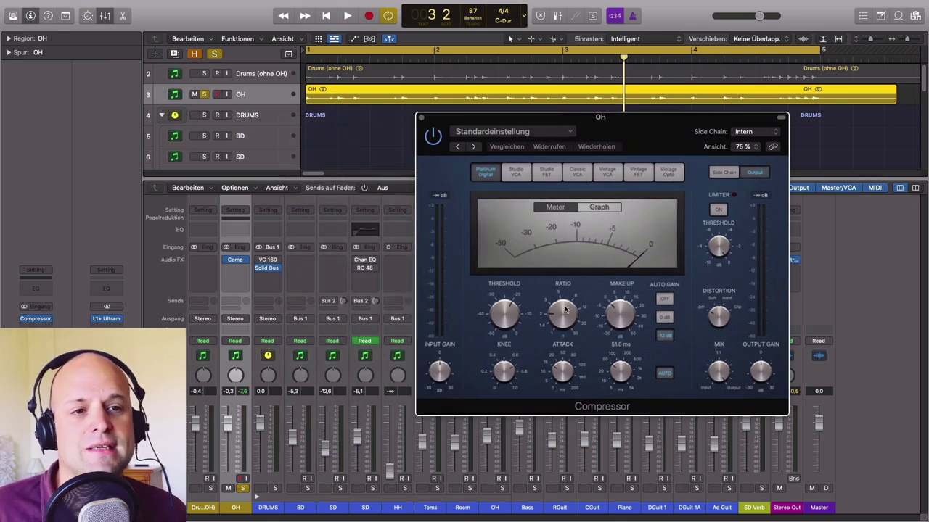
pyautogui.moveTo(580, 284)
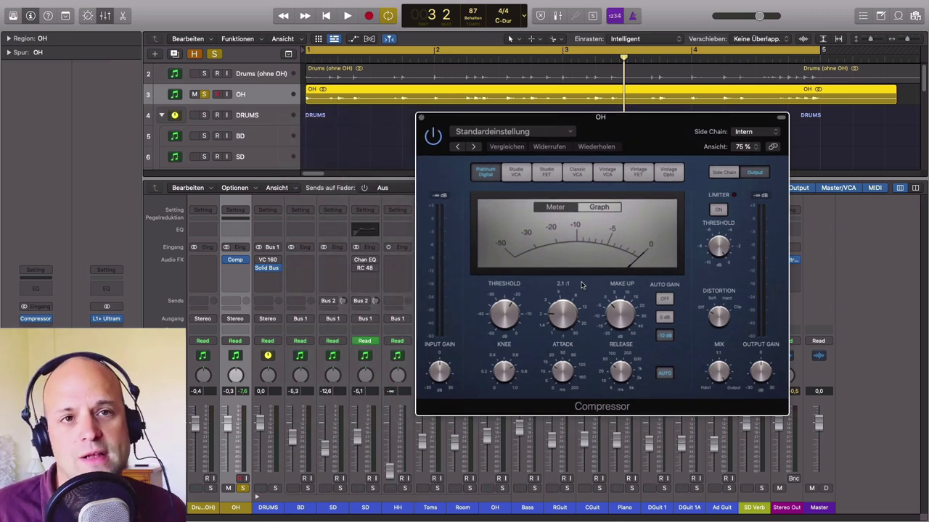
# Try switching off the OH Compressor's auto gain, undo that change and play the soloed overheads.
pyautogui.click(665, 300)
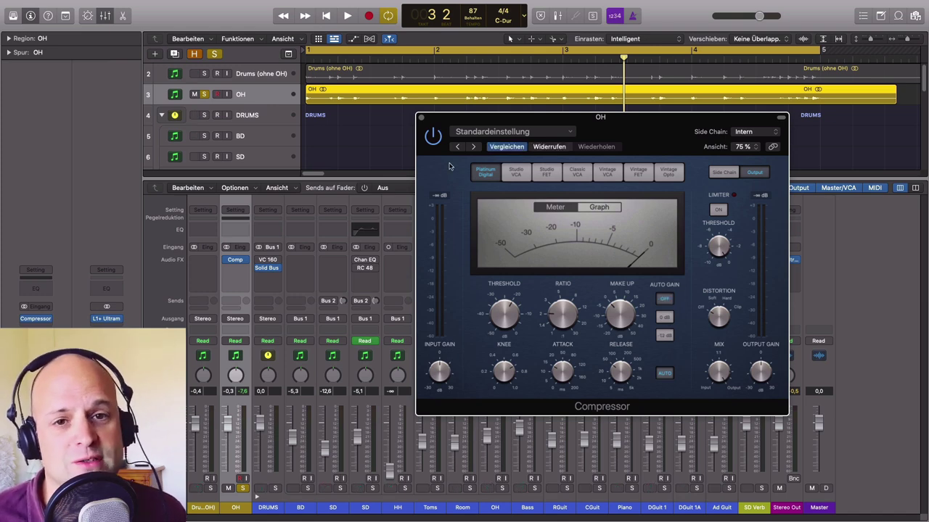
pyautogui.click(549, 146)
pyautogui.moveTo(639, 146); pyautogui.dragTo(512, 153)
pyautogui.press('space')
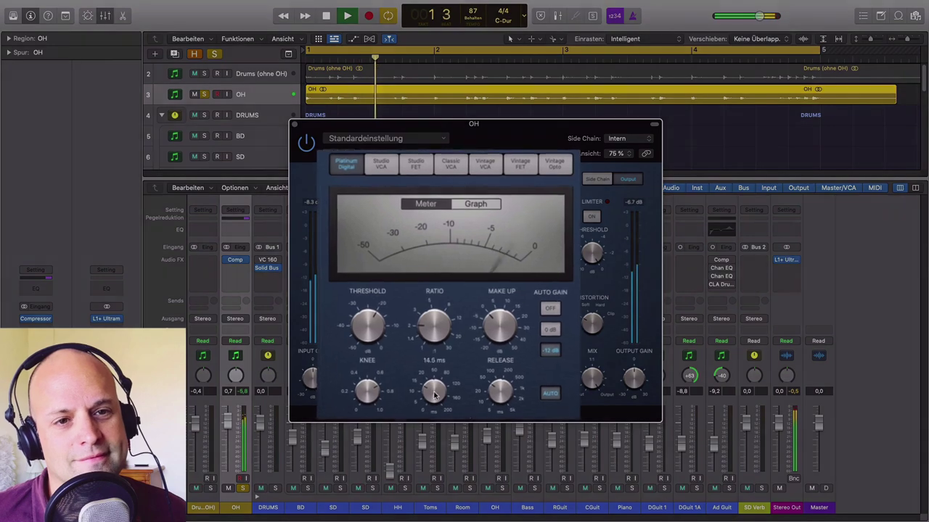
# Switch off the OH Compressor's auto gain and set its ratio to about 20:1, threshold to about -30 dB and make-up to about 10 dB.
pyautogui.moveTo(433, 386)
pyautogui.moveTo(508, 435)
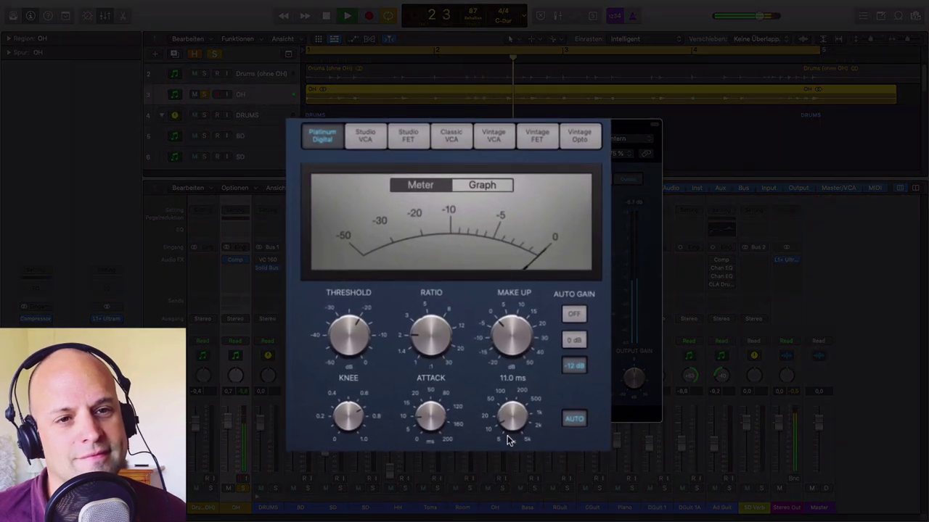
pyautogui.click(575, 341)
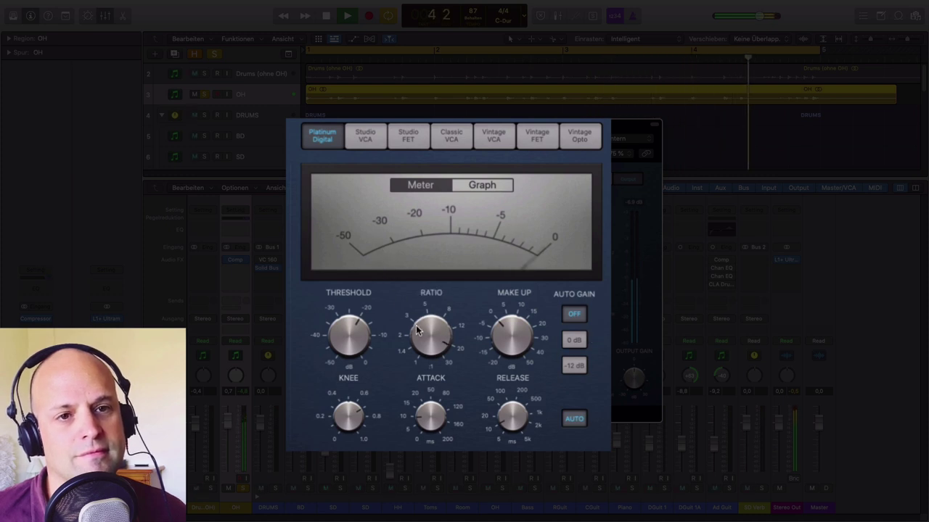
pyautogui.moveTo(346, 344)
pyautogui.moveTo(347, 344); pyautogui.dragTo(346, 355)
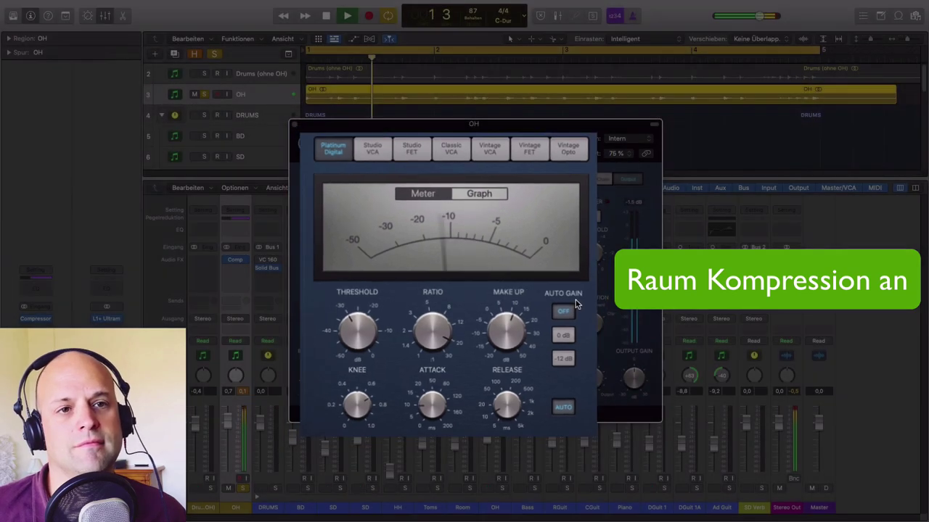
pyautogui.press('space')
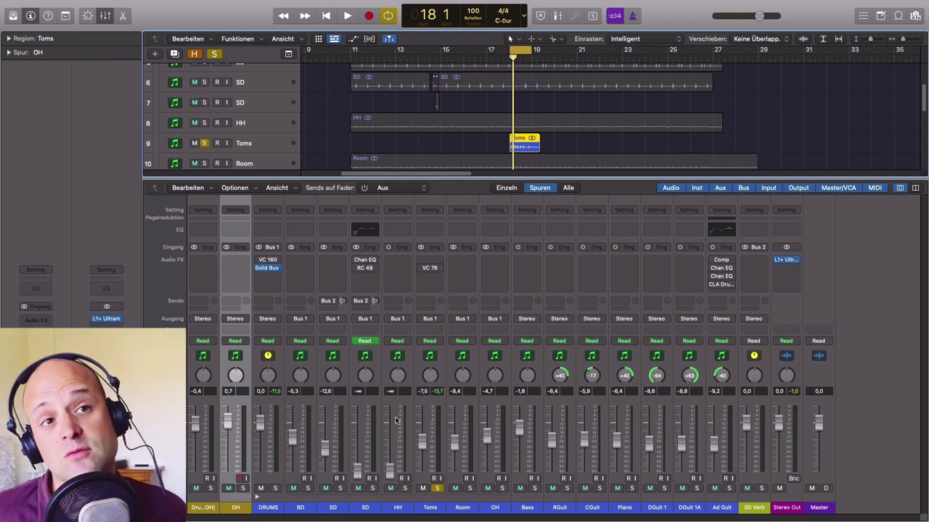
# Play the soloed toms briefly, insert a Channel EQ on the Toms channel and reposition its window.
pyautogui.press('space')
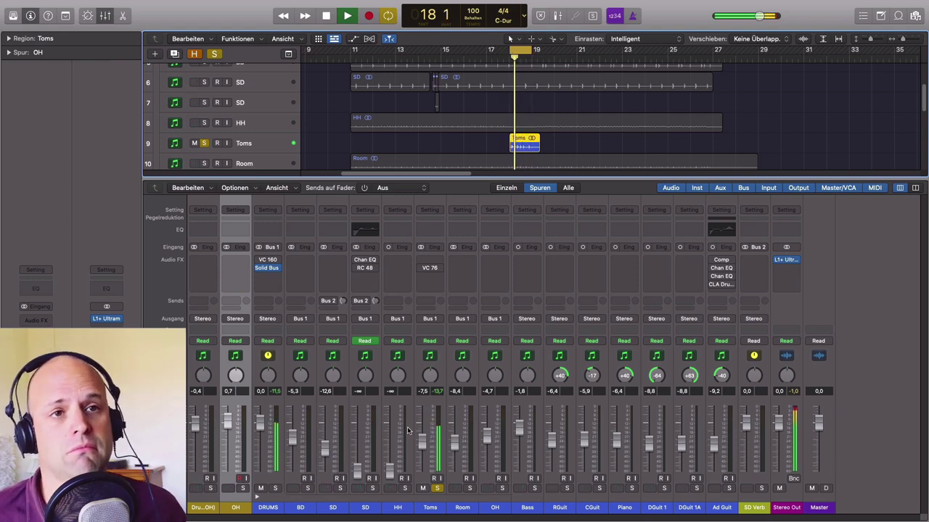
pyautogui.press('space')
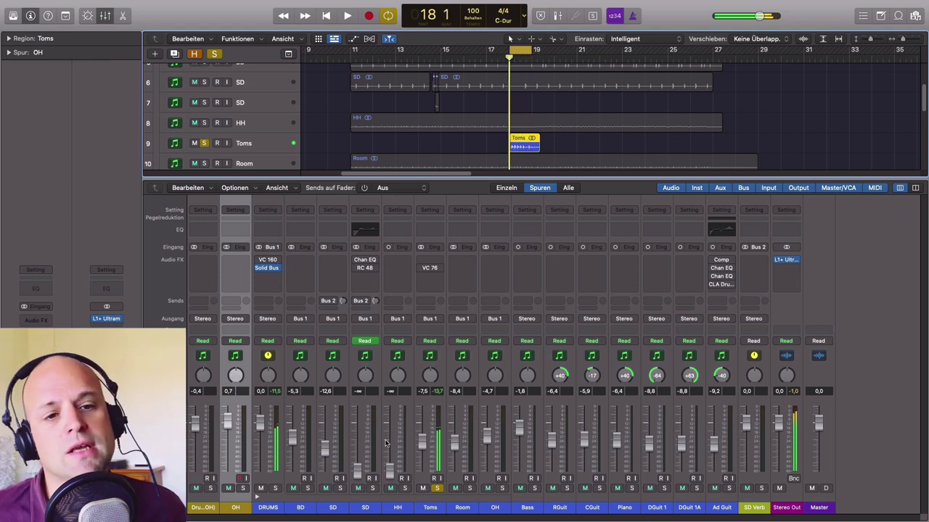
pyautogui.click(437, 512)
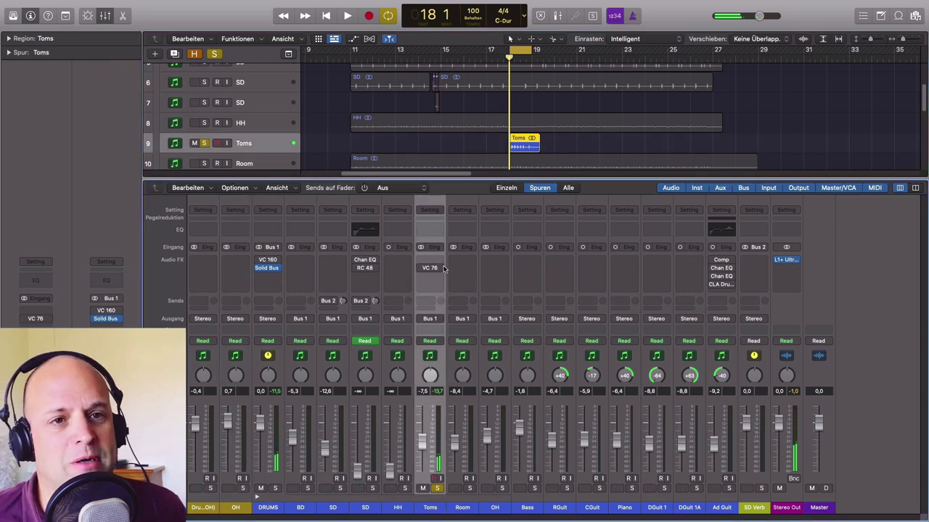
pyautogui.click(433, 228)
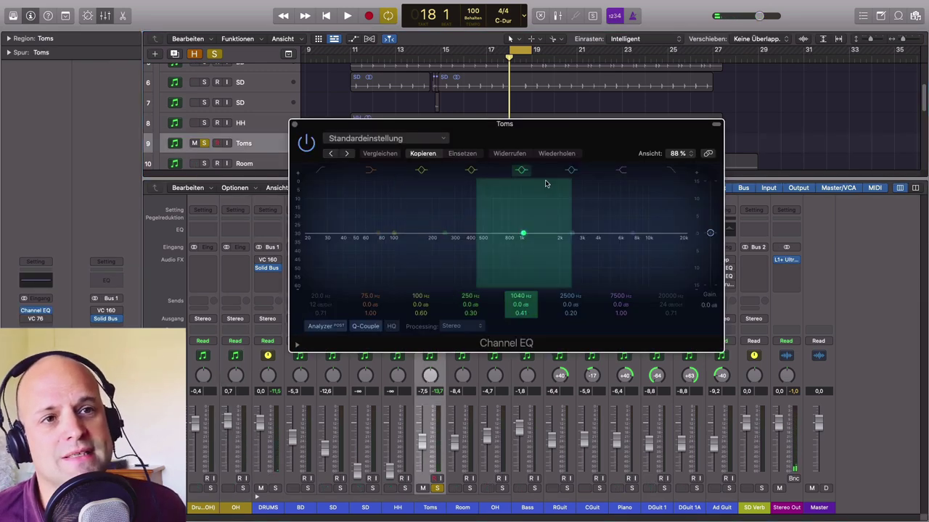
pyautogui.moveTo(540, 130); pyautogui.dragTo(570, 149)
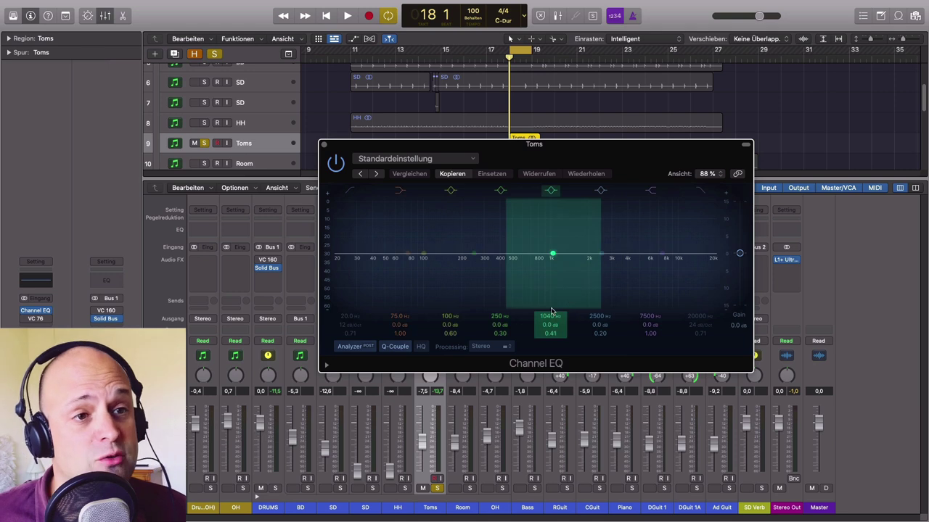
# Boost the Toms EQ's upper bell band by about 7.8 dB at 5150 Hz with a Q of 1.40.
pyautogui.moveTo(602, 253); pyautogui.dragTo(631, 233)
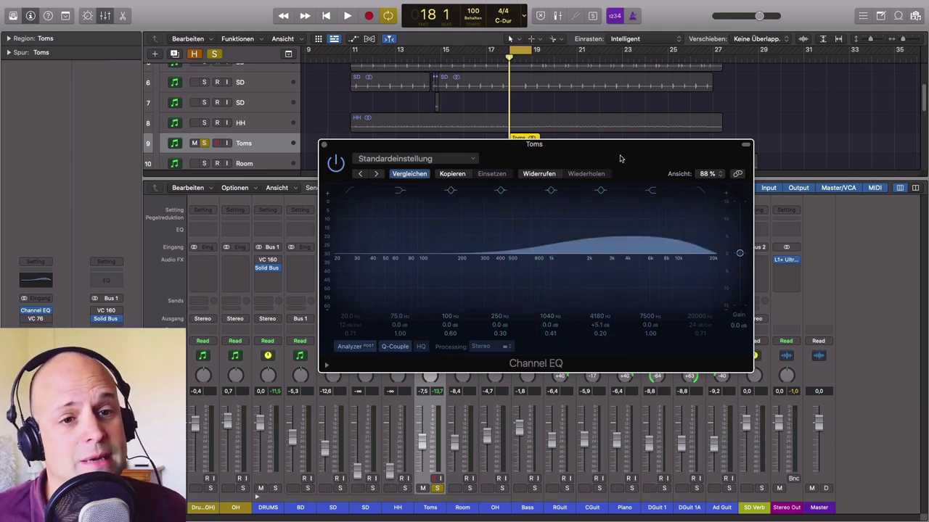
pyautogui.moveTo(621, 152); pyautogui.dragTo(854, 194)
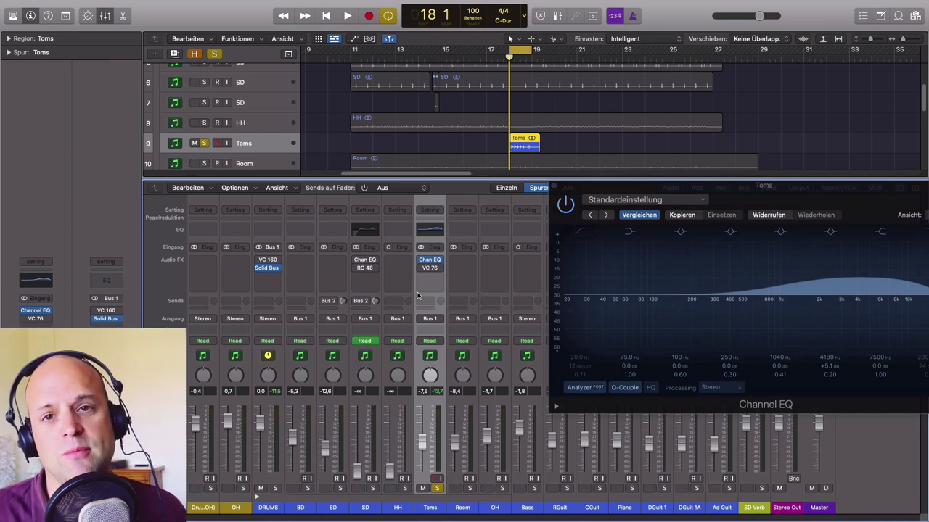
pyautogui.moveTo(891, 201); pyautogui.dragTo(631, 198)
pyautogui.moveTo(604, 268); pyautogui.dragTo(608, 266)
pyautogui.moveTo(571, 366); pyautogui.dragTo(571, 352)
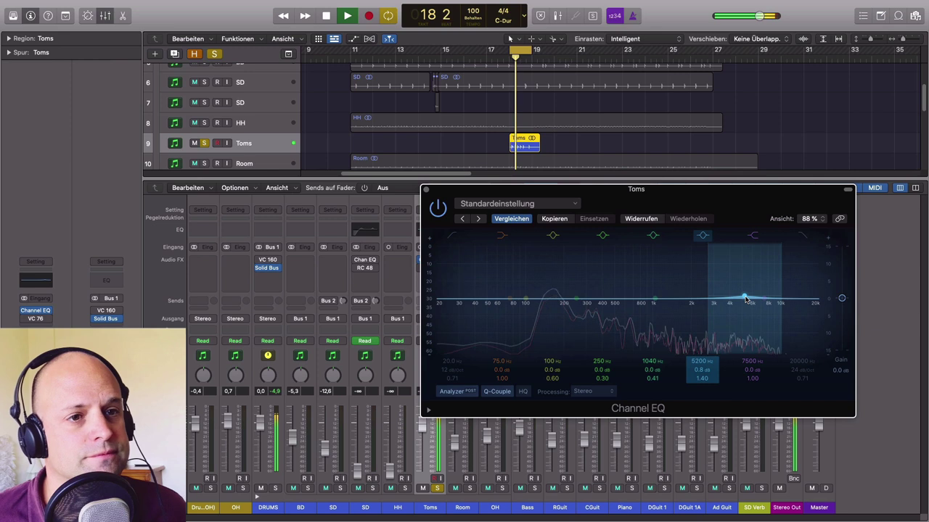
pyautogui.moveTo(745, 297); pyautogui.dragTo(743, 270)
# Compare the toms with the EQ bypassed and active, and set the upper bell boost to 7.0 dB at 5250 Hz.
pyautogui.click(438, 211)
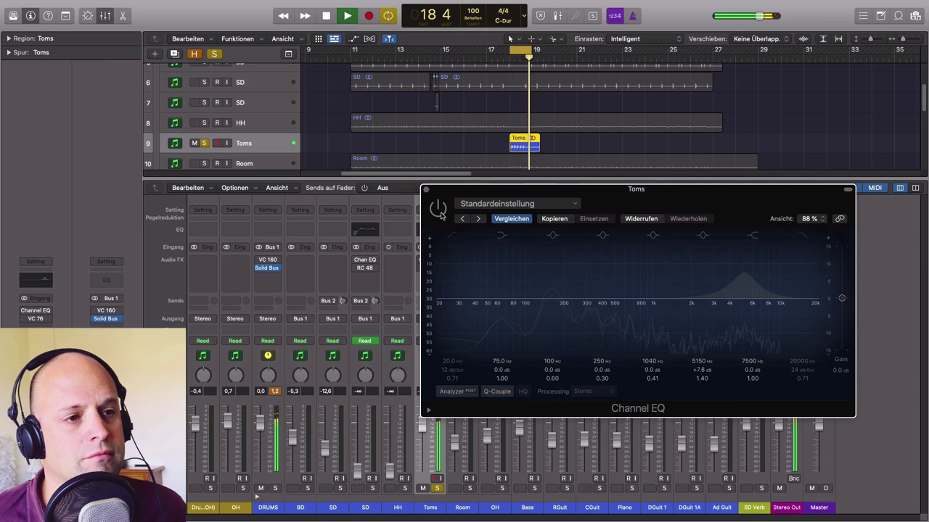
pyautogui.click(439, 210)
pyautogui.moveTo(744, 274); pyautogui.dragTo(741, 280)
pyautogui.press('space')
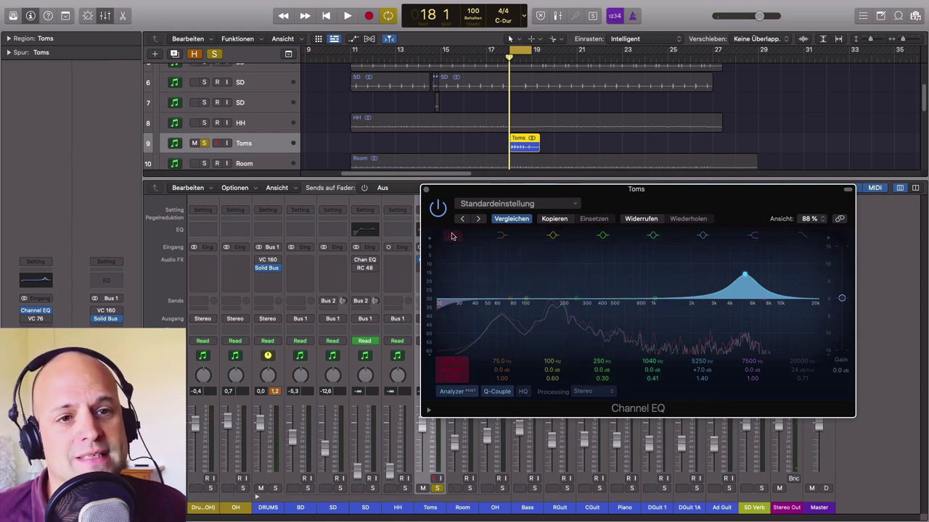
# Add a 52 Hz low cut and a 4.5 dB cut at 655 Hz with a Q of 1.40 to the Toms EQ and audition it.
pyautogui.moveTo(436, 312); pyautogui.dragTo(489, 311)
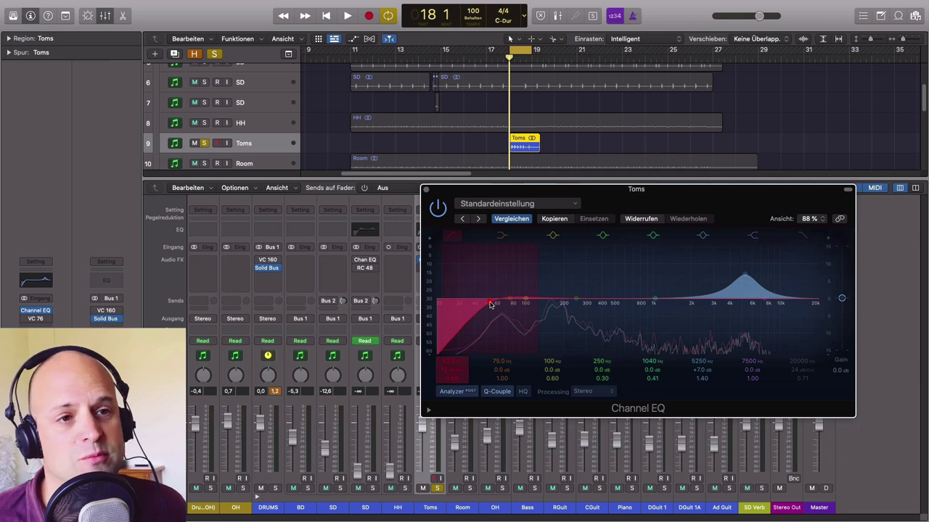
pyautogui.moveTo(602, 323); pyautogui.dragTo(640, 324)
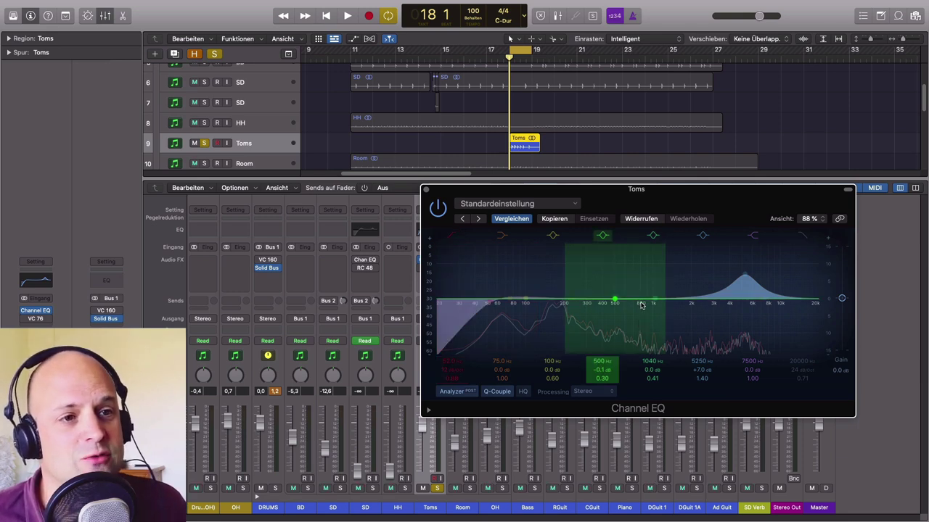
pyautogui.moveTo(615, 298); pyautogui.dragTo(613, 284)
pyautogui.moveTo(600, 386); pyautogui.dragTo(610, 350)
pyautogui.moveTo(615, 283); pyautogui.dragTo(632, 324)
pyautogui.press('space')
pyautogui.press('space')
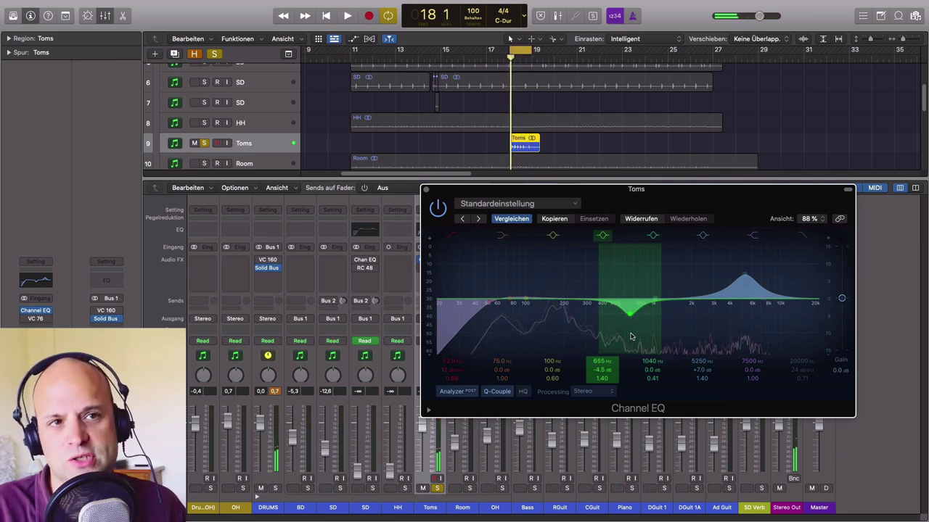
# Compare the soloed toms with the Channel EQ bypassed and active during playback.
pyautogui.click(438, 208)
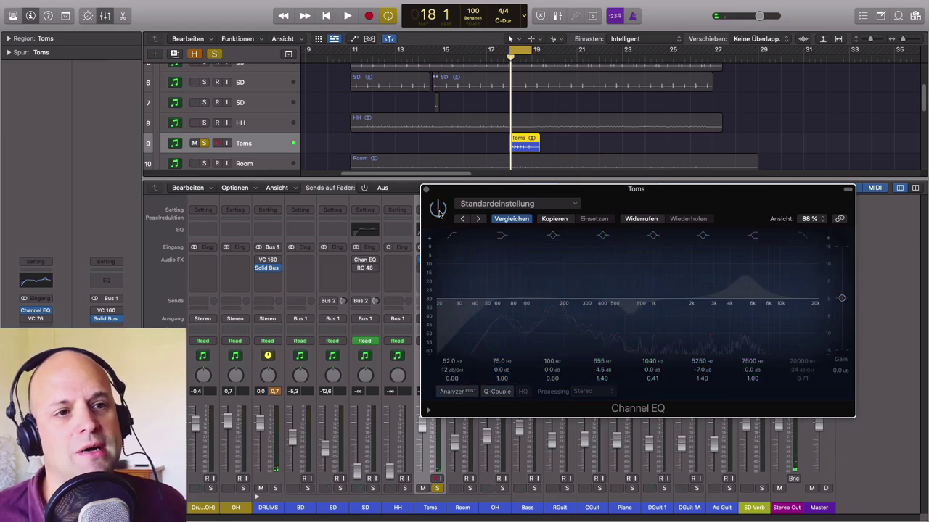
pyautogui.press('space')
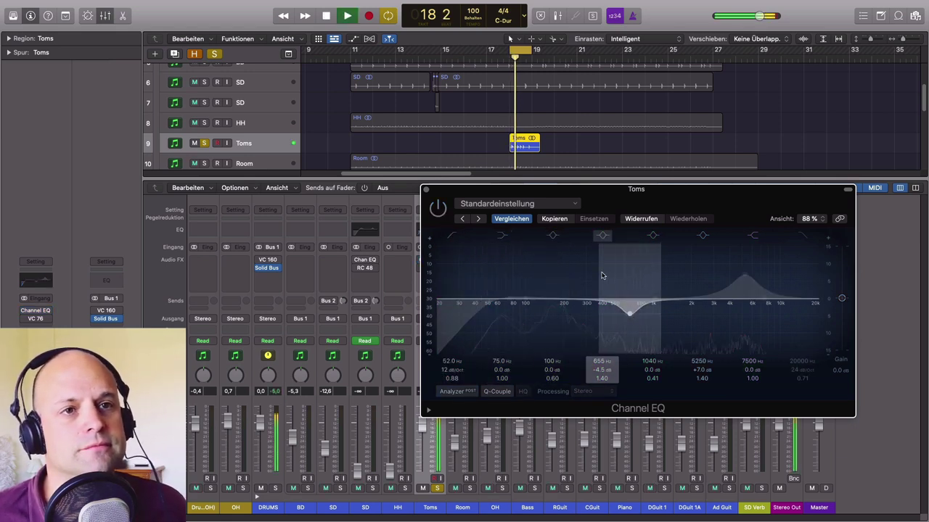
pyautogui.click(437, 208)
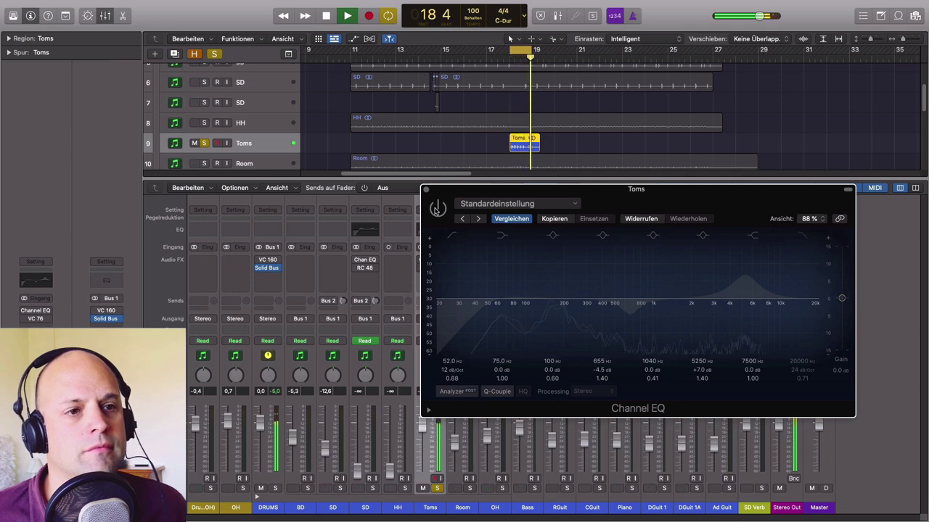
pyautogui.click(437, 208)
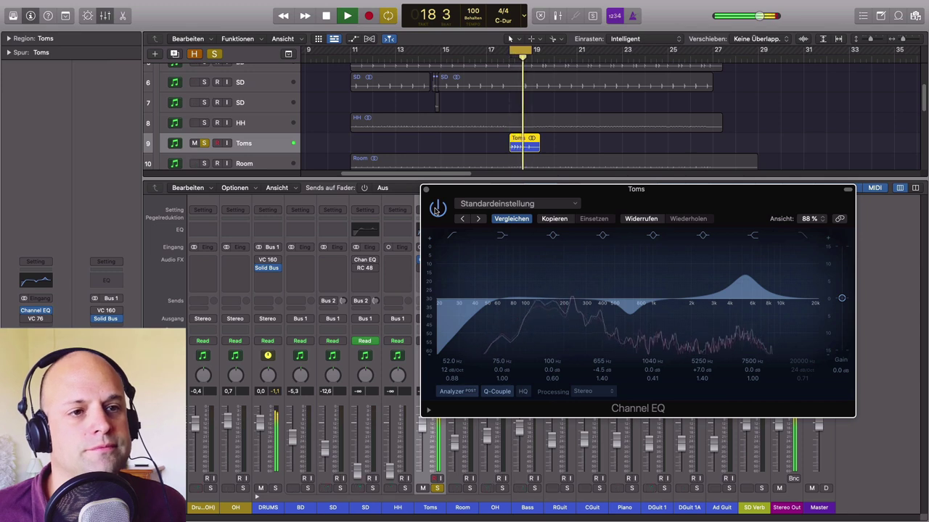
pyautogui.press('space')
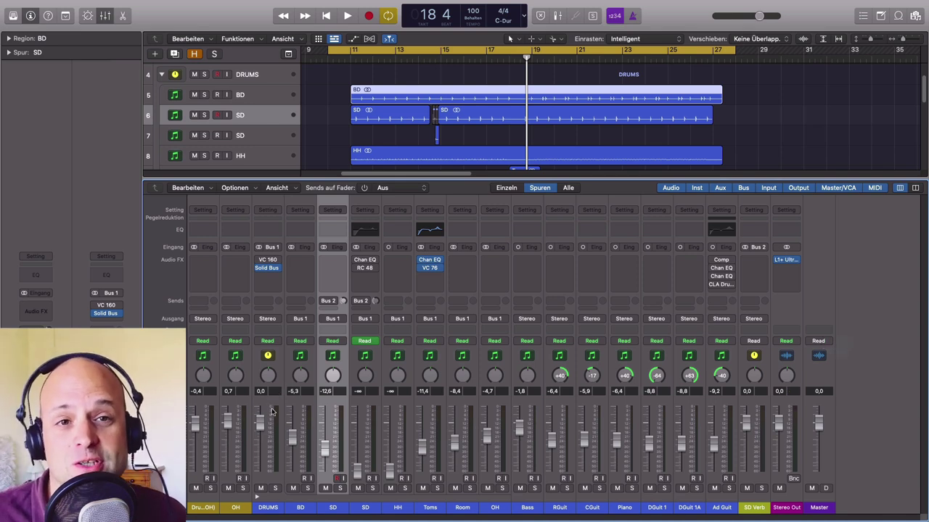
# Insert a Channel EQ on the first SD channel, solo that track and shift the EQ window slightly.
pyautogui.click(336, 227)
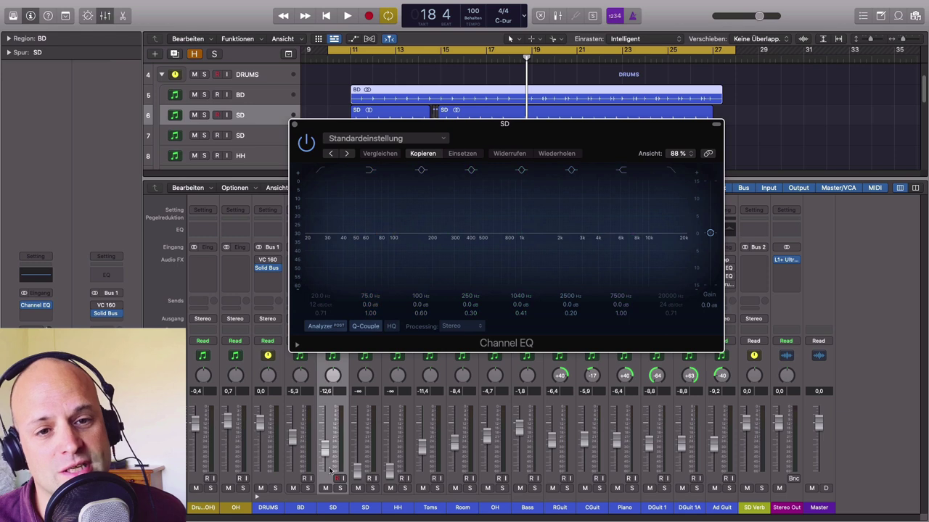
pyautogui.click(340, 488)
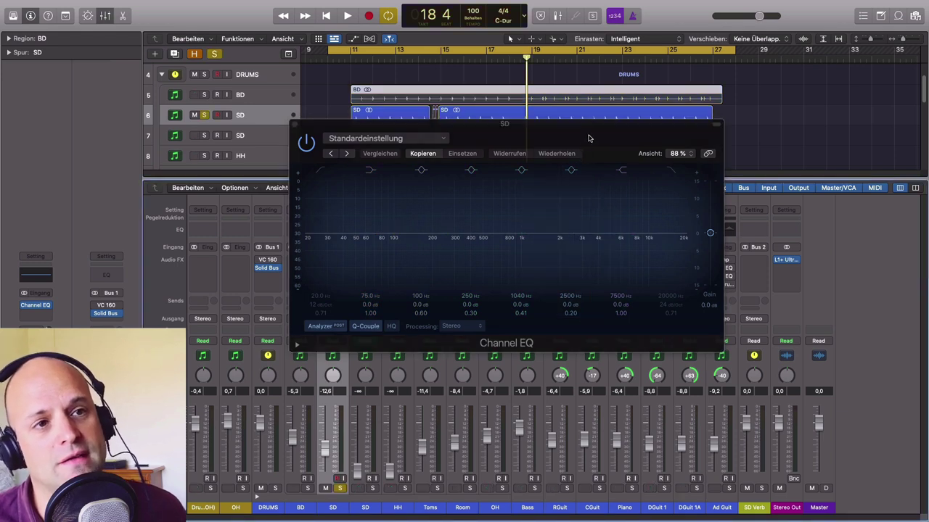
pyautogui.moveTo(590, 138); pyautogui.dragTo(599, 140)
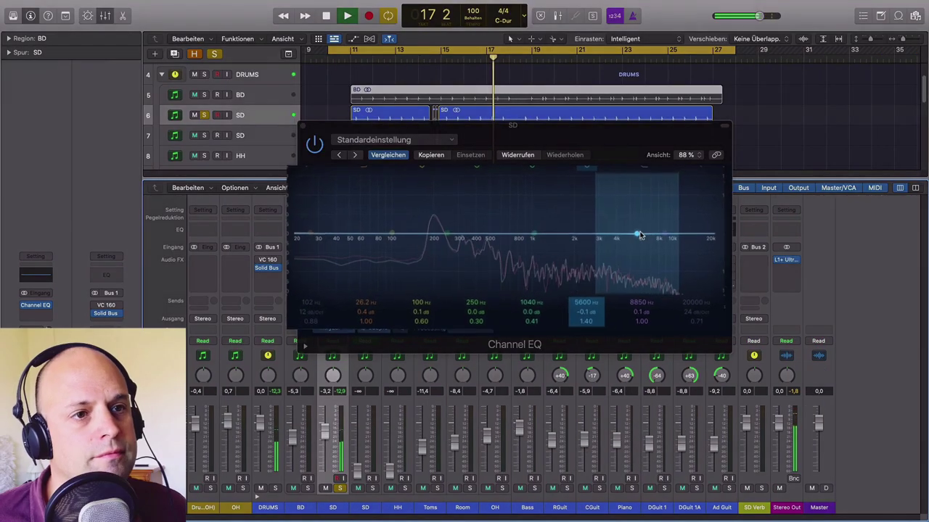
# Boost the snare EQ by 5.7 dB at 5050 Hz and by 6.1 dB at 197 Hz, setting the lower band's Q to 1.10.
pyautogui.moveTo(638, 235); pyautogui.dragTo(682, 181)
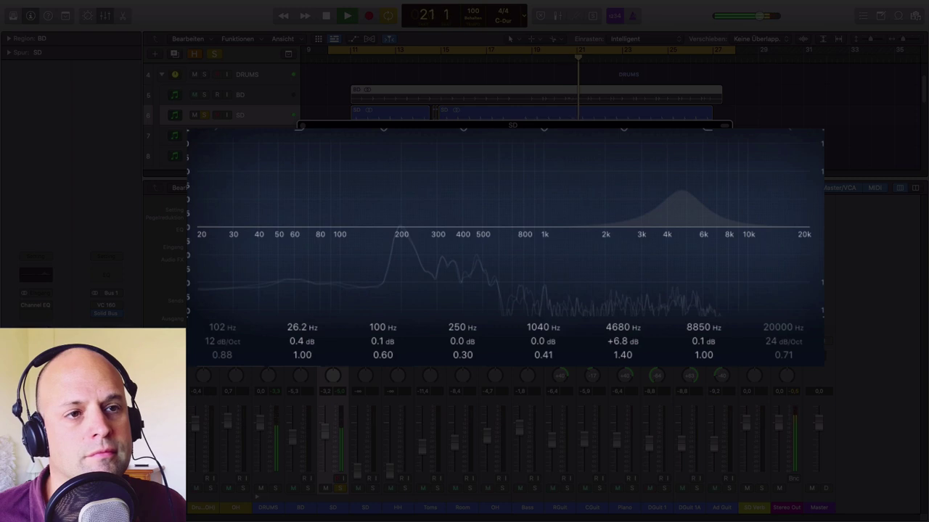
pyautogui.moveTo(684, 193); pyautogui.dragTo(690, 201)
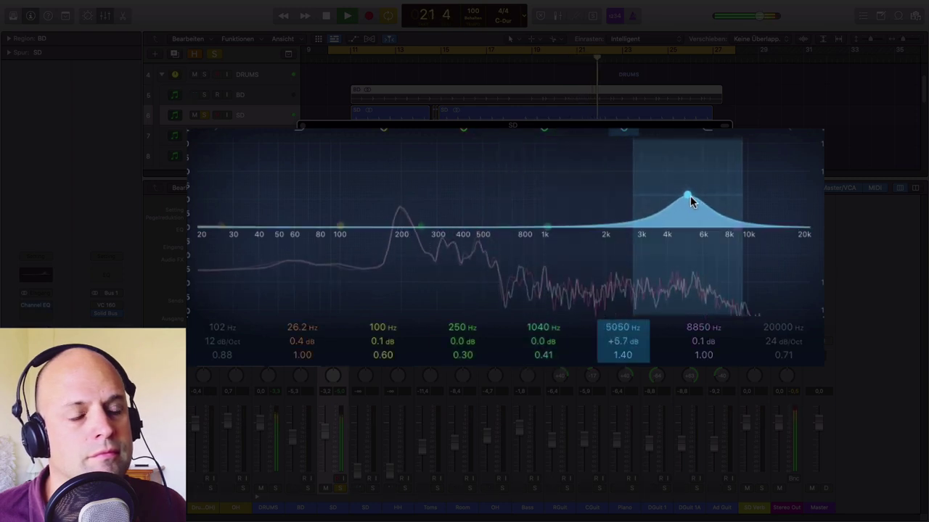
pyautogui.moveTo(431, 232); pyautogui.dragTo(405, 187)
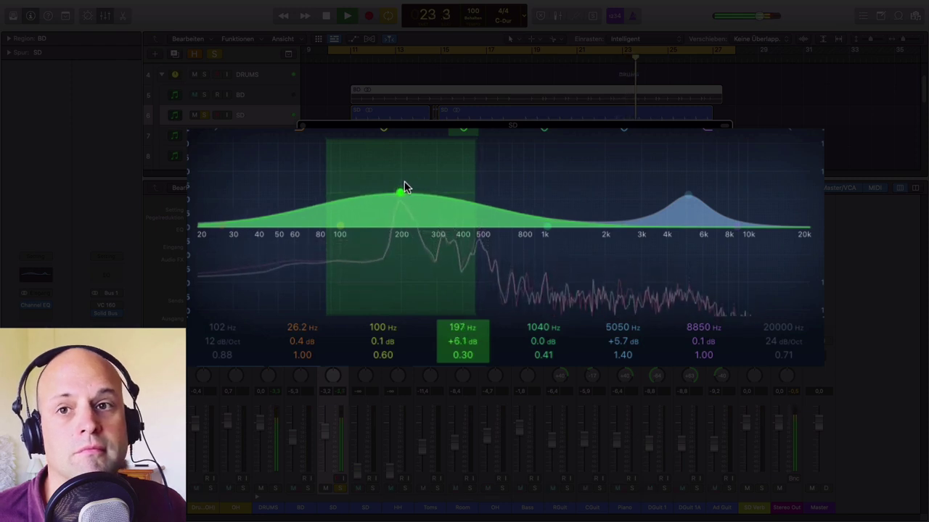
pyautogui.moveTo(452, 359); pyautogui.dragTo(418, 355)
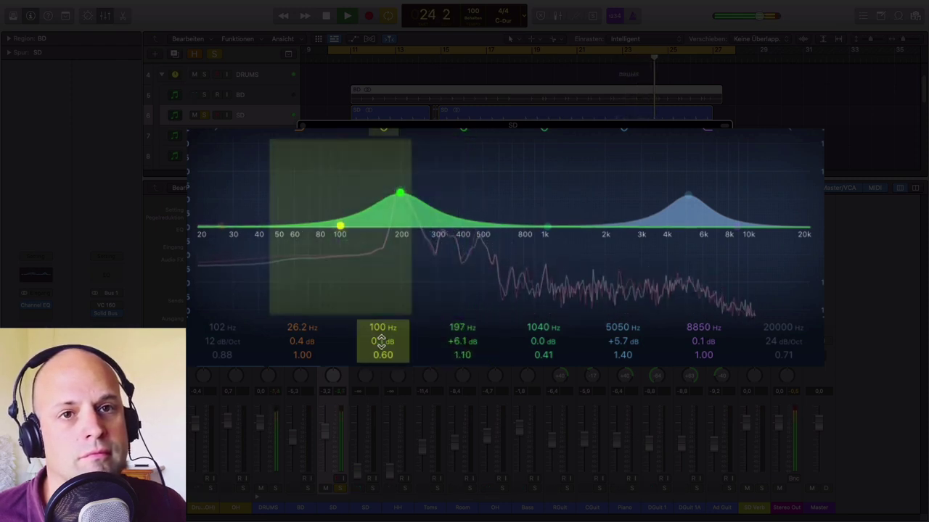
# Enable the snare EQ's low cut at 95 Hz and set the low bell boost to 4.1 dB at 202 Hz.
pyautogui.click(210, 193)
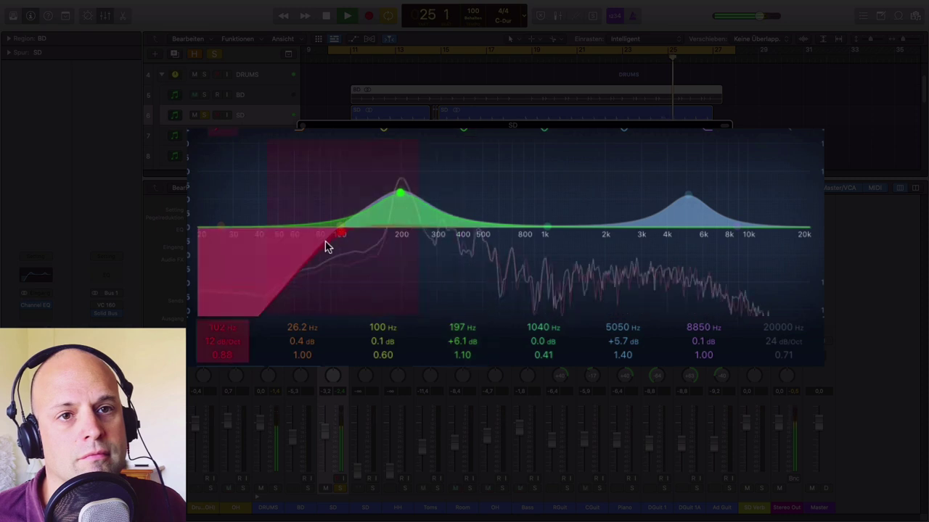
pyautogui.moveTo(327, 234)
pyautogui.mouseDown()
pyautogui.moveTo(228, 243)
pyautogui.moveTo(362, 241)
pyautogui.moveTo(331, 239)
pyautogui.mouseUp()
pyautogui.press('space')
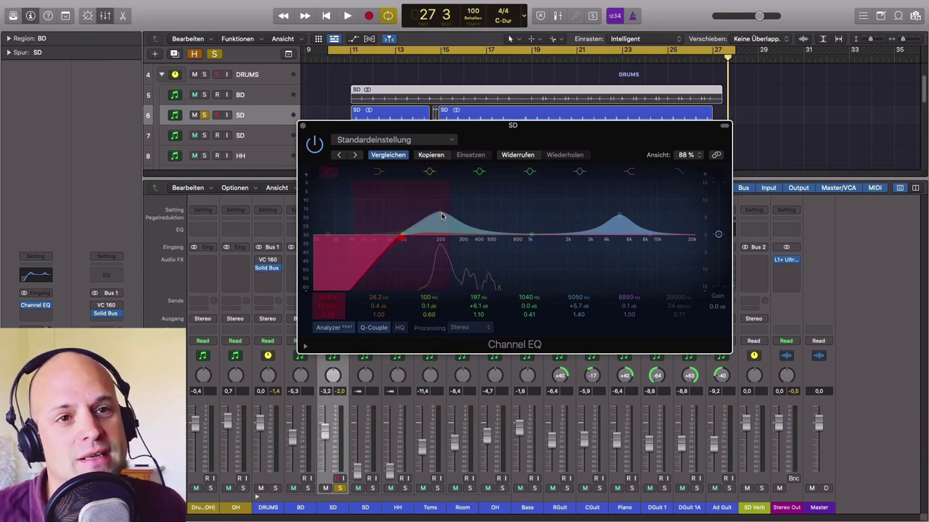
pyautogui.moveTo(441, 215); pyautogui.dragTo(439, 225)
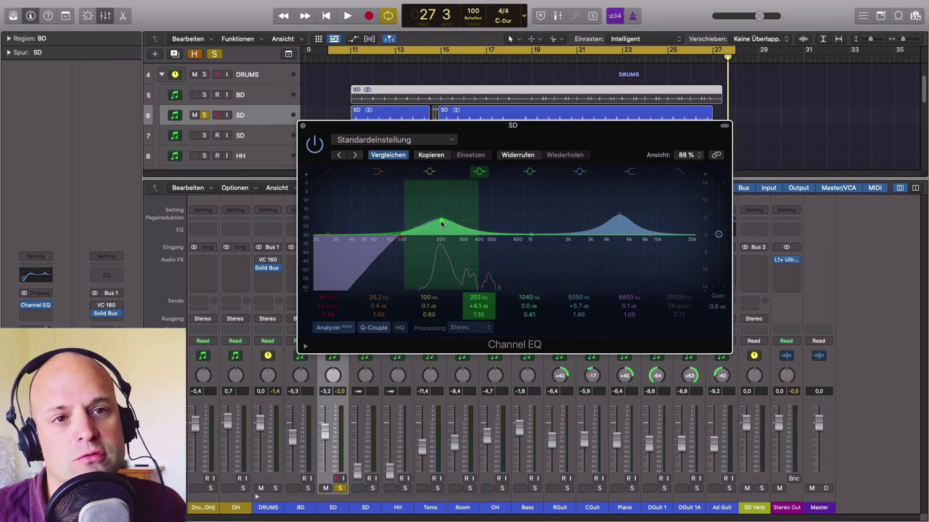
# Play the soloed snare with its Channel EQ bypassed and switch the EQ back on to compare.
pyautogui.click(315, 145)
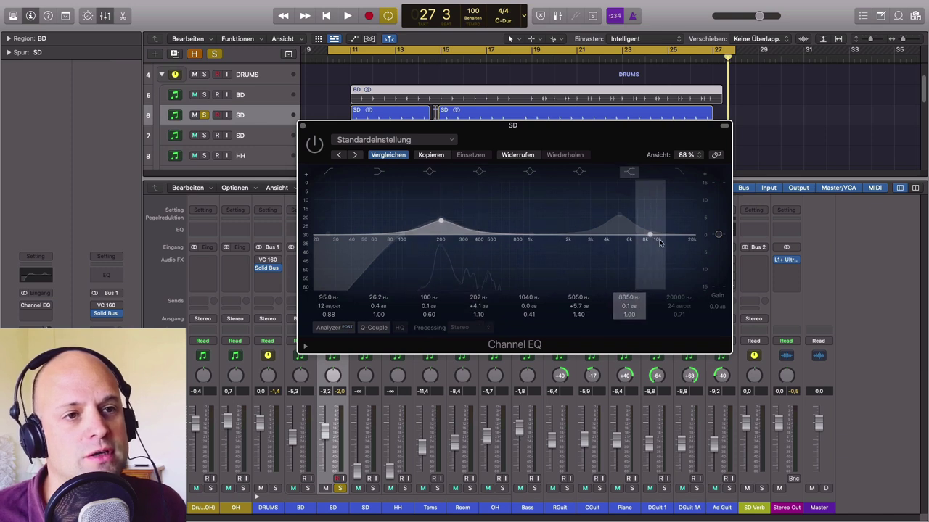
pyautogui.press('space')
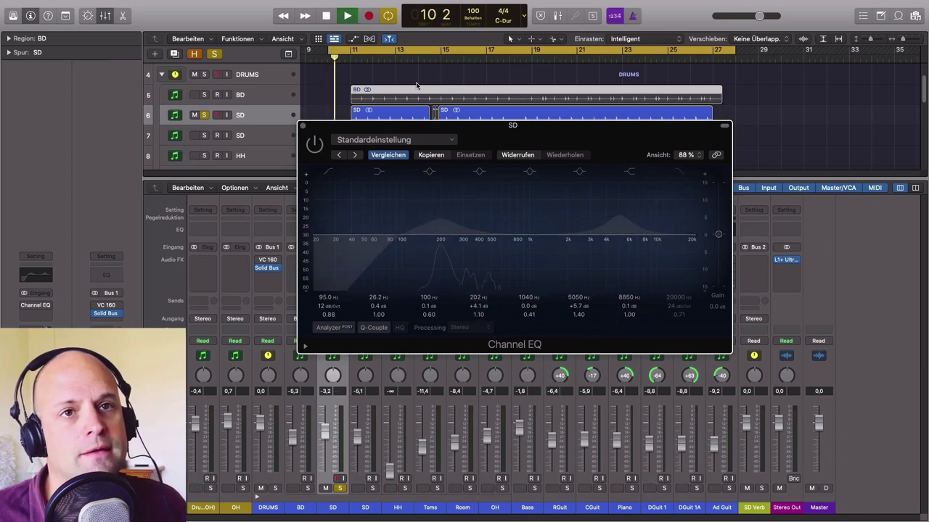
pyautogui.click(315, 146)
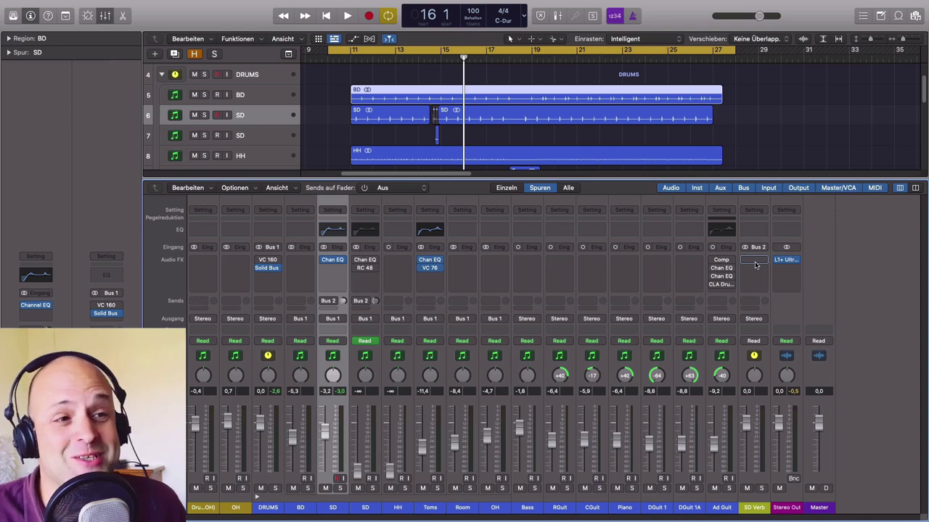
# Move the CLA Drums plug-in from the Ad Guit channel to the SD Verb bus, open it and lower its reverb fader.
pyautogui.moveTo(755, 266); pyautogui.dragTo(753, 267)
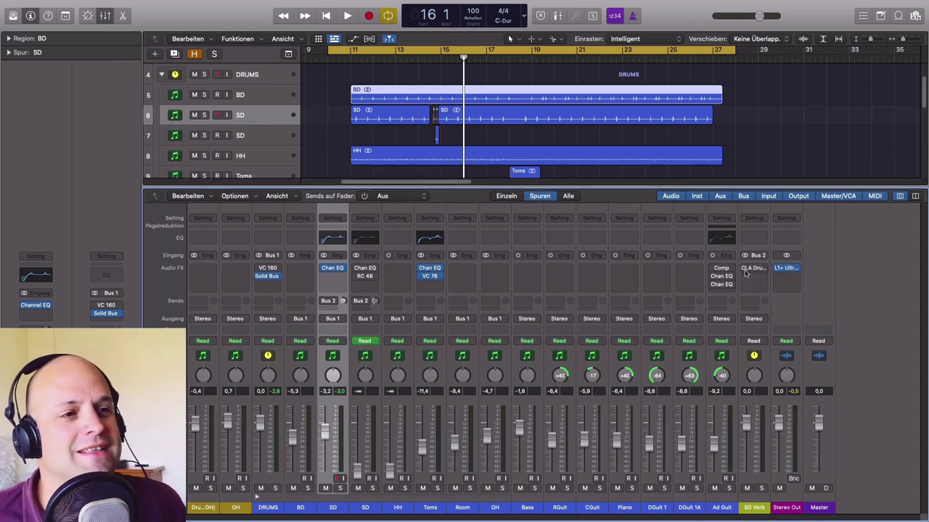
pyautogui.click(755, 268)
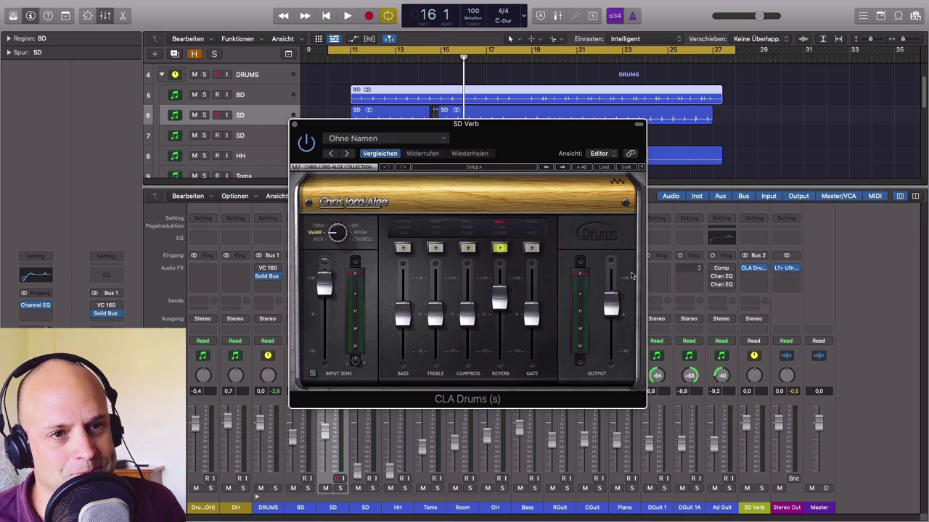
pyautogui.moveTo(501, 293); pyautogui.dragTo(500, 316)
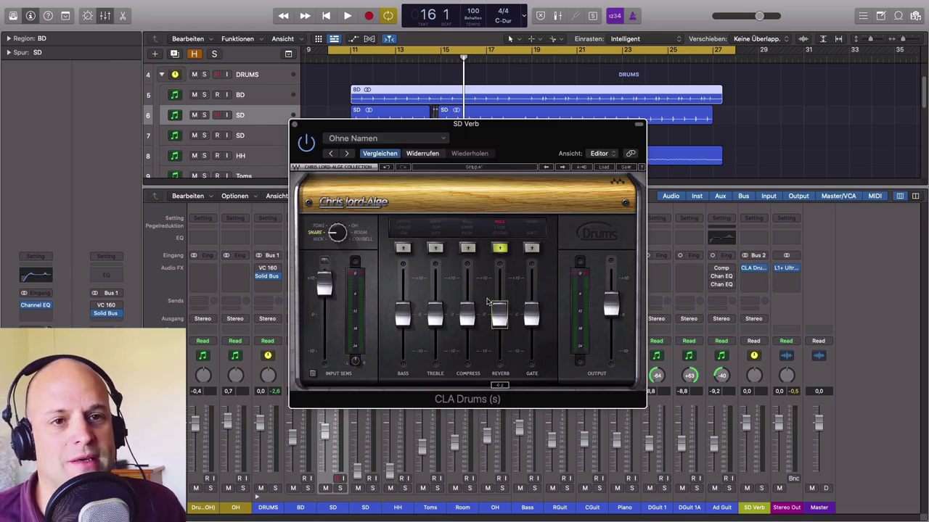
# Reposition the CLA Drums window clear of the snare channels and toggle its compressor section on and back off.
pyautogui.moveTo(366, 128); pyautogui.dragTo(518, 146)
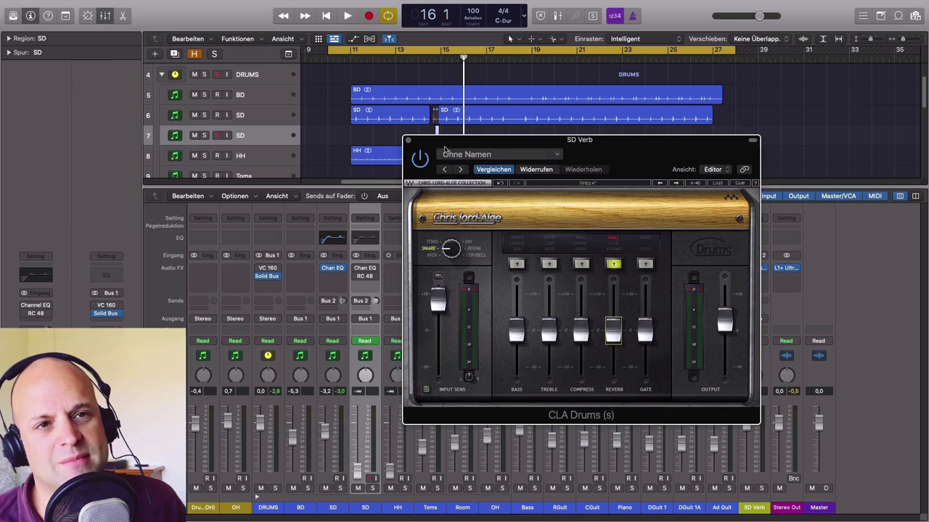
pyautogui.moveTo(453, 144); pyautogui.dragTo(347, 204)
pyautogui.click(758, 508)
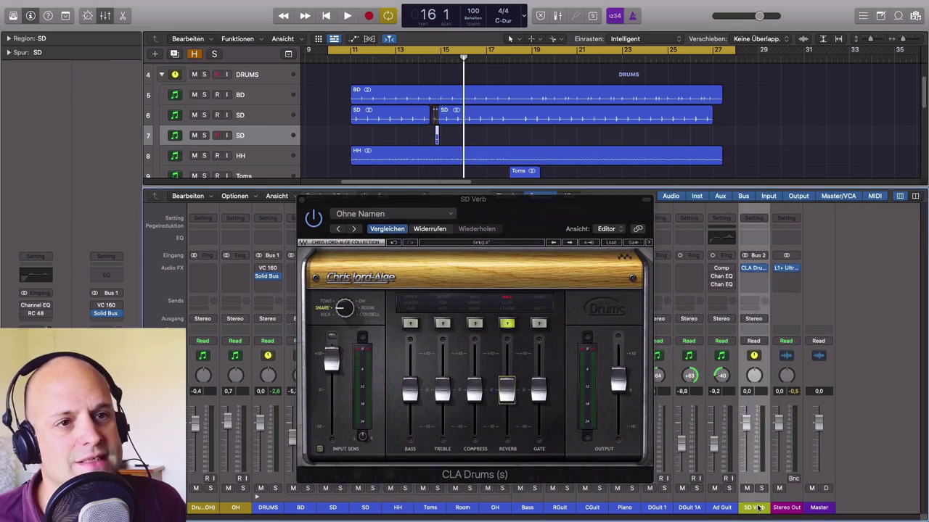
pyautogui.moveTo(518, 205); pyautogui.dragTo(695, 187)
pyautogui.click(653, 305)
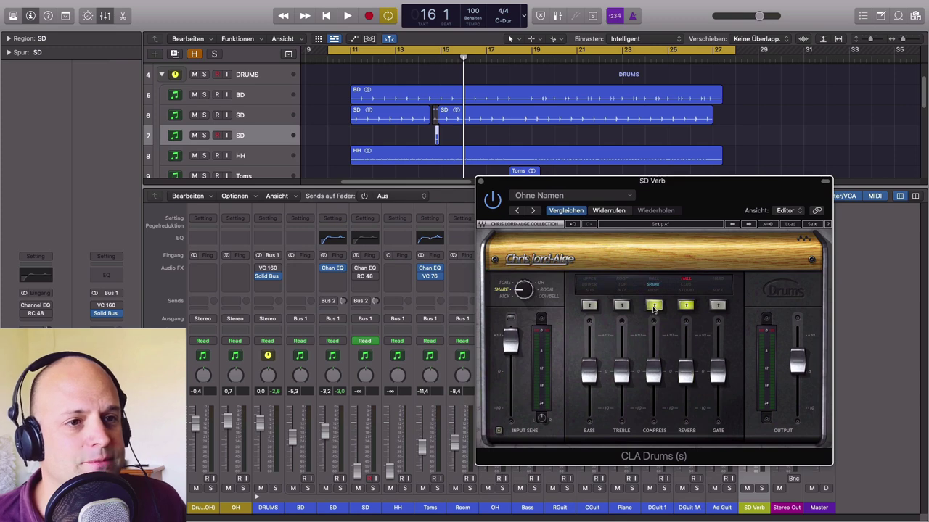
pyautogui.click(654, 307)
pyautogui.moveTo(695, 214); pyautogui.dragTo(791, 135)
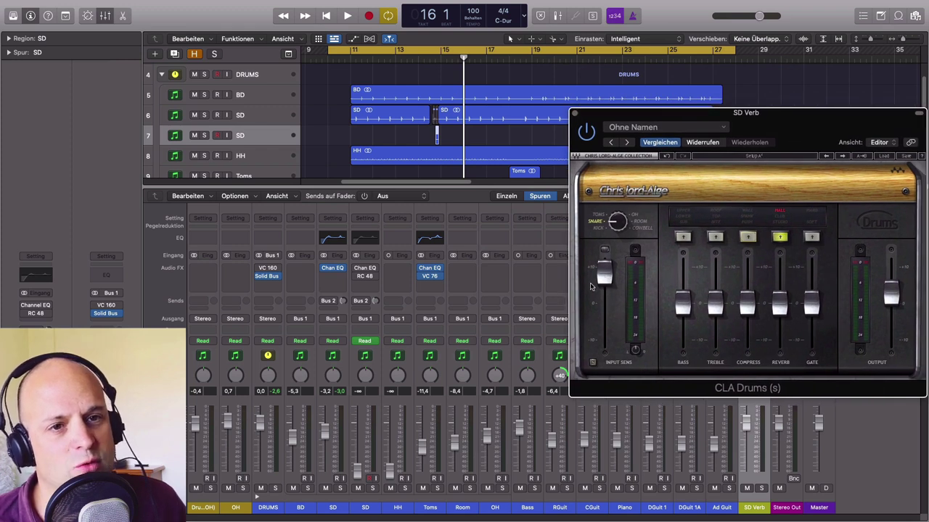
# Activate the first SD channel's Bus 2 send, solo the track and raise its fader to -3.0 dB during playback.
pyautogui.click(335, 510)
pyautogui.click(328, 301)
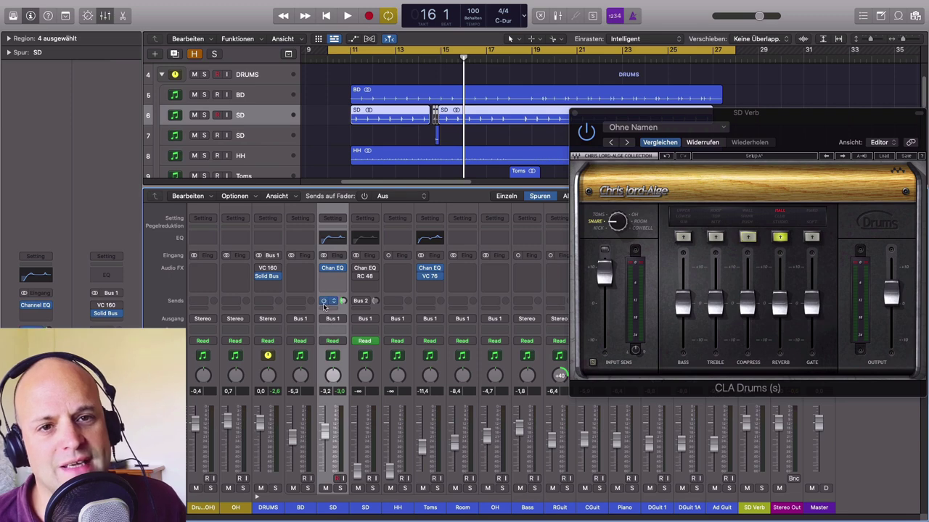
pyautogui.moveTo(827, 136); pyautogui.dragTo(747, 142)
pyautogui.click(340, 488)
pyautogui.press('space')
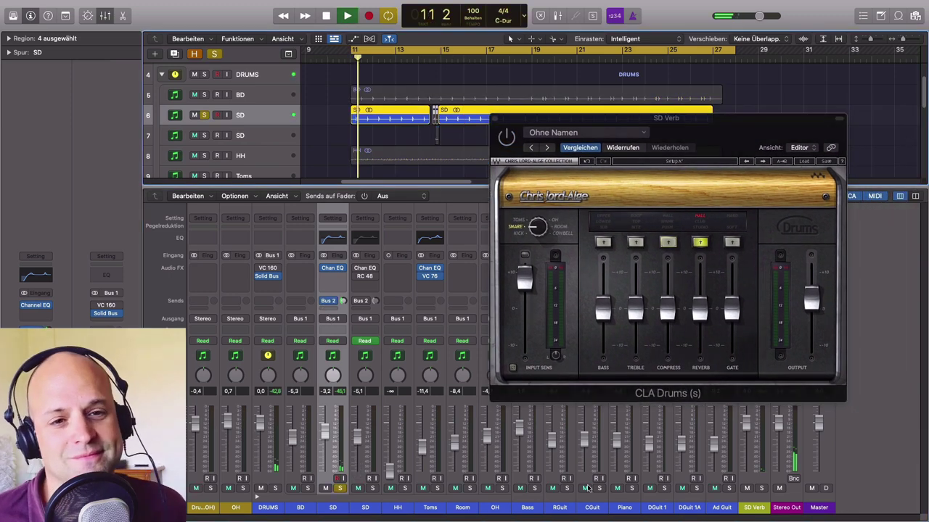
pyautogui.moveTo(325, 434); pyautogui.dragTo(325, 432)
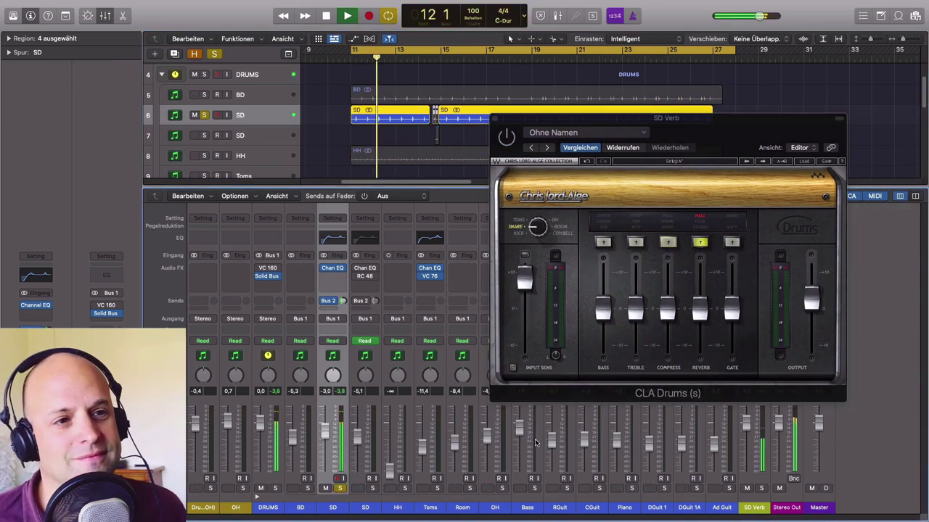
# Raise the CLA Drums reverb fader and compare the soloed snare with the plug-in bypassed and active.
pyautogui.click(701, 318)
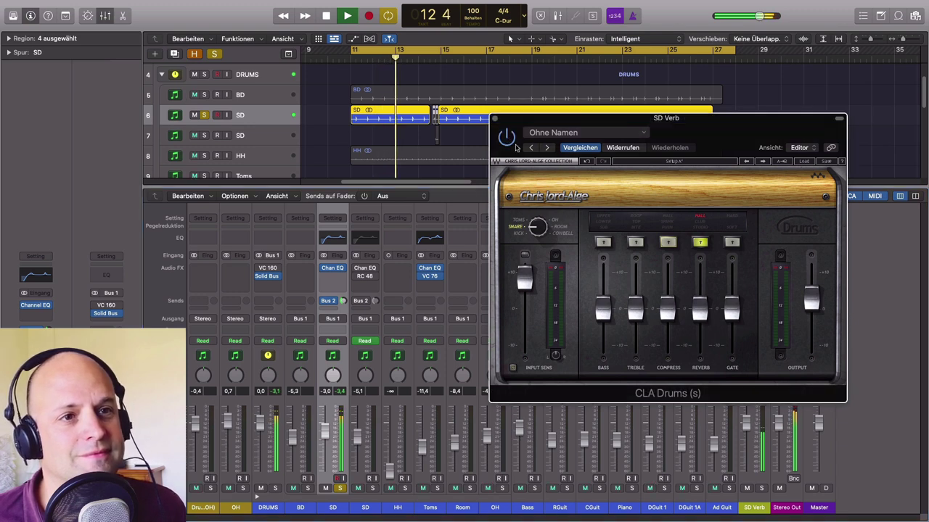
pyautogui.moveTo(701, 313); pyautogui.dragTo(701, 297)
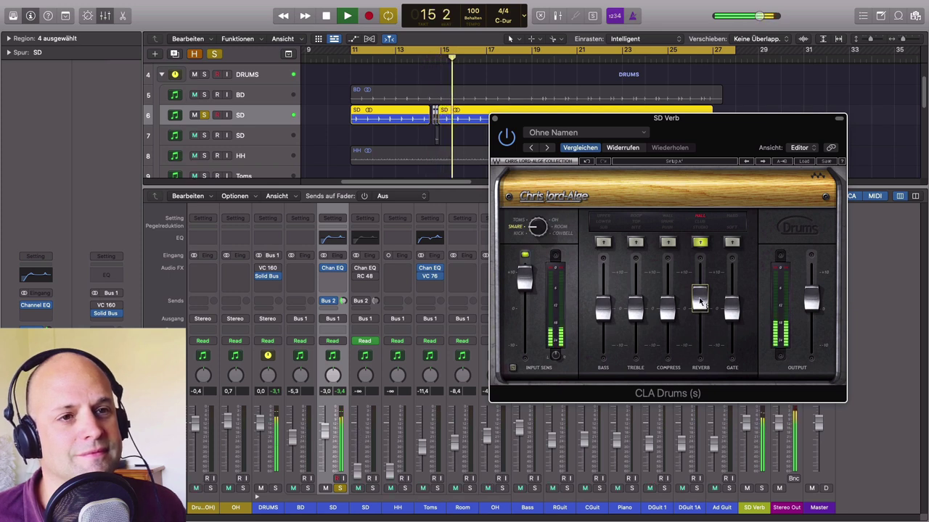
pyautogui.click(506, 138)
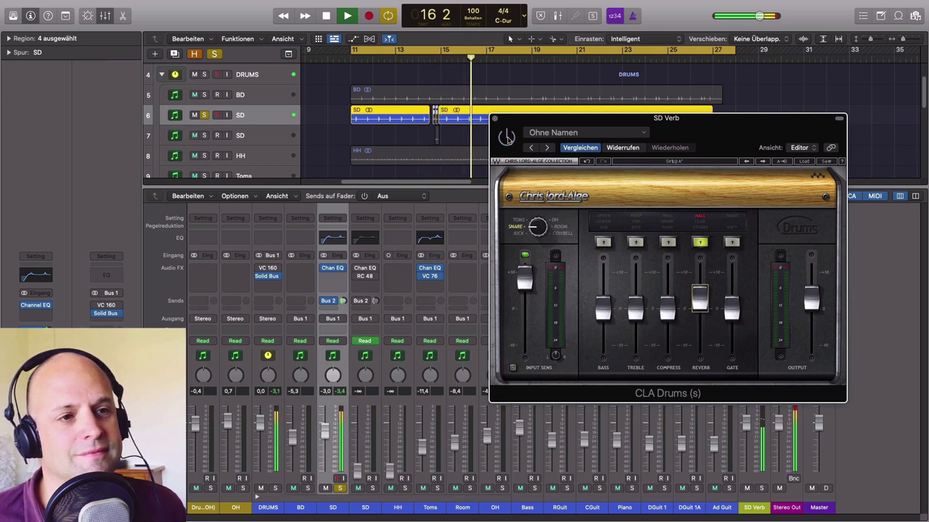
pyautogui.click(507, 138)
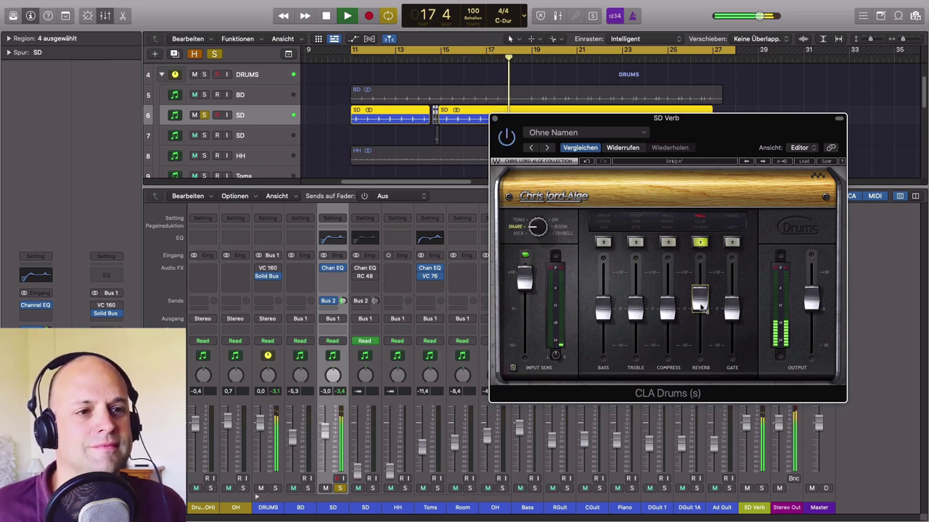
pyautogui.press('space')
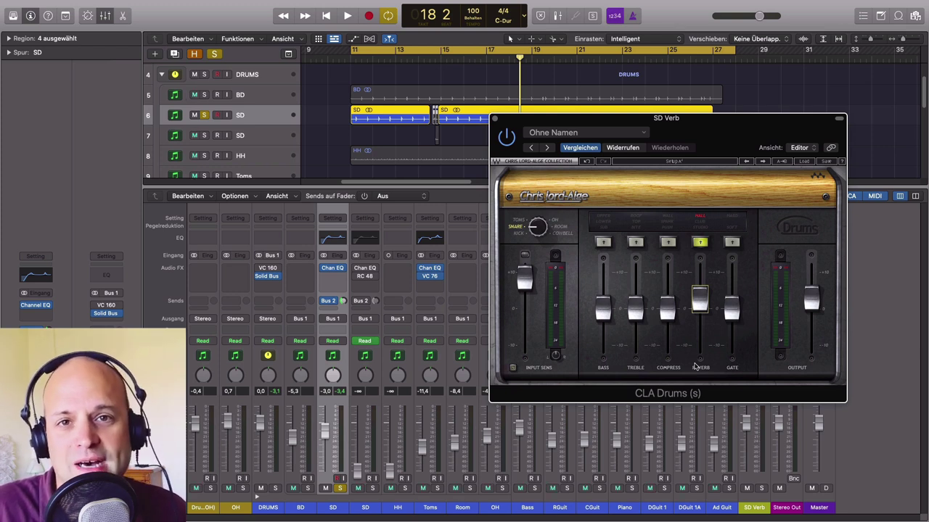
# Unsolo the snare and play the full mix from bar 11, switching CLA Drums from bypassed to active, before closing its window.
pyautogui.click(339, 489)
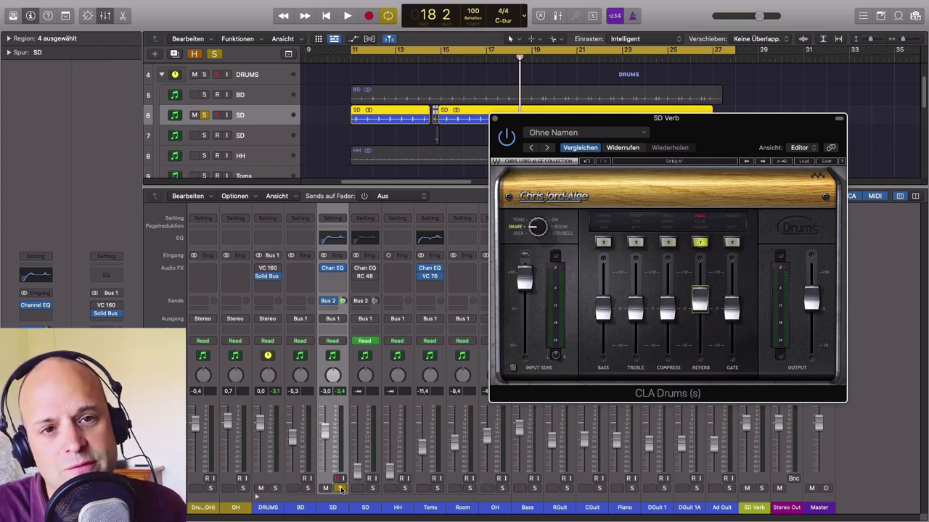
pyautogui.click(511, 148)
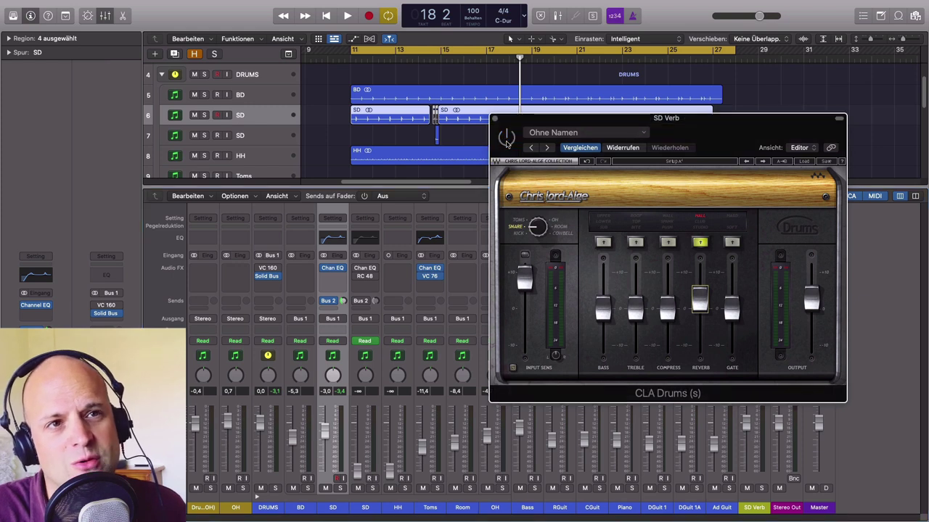
pyautogui.click(450, 61)
pyautogui.press('space')
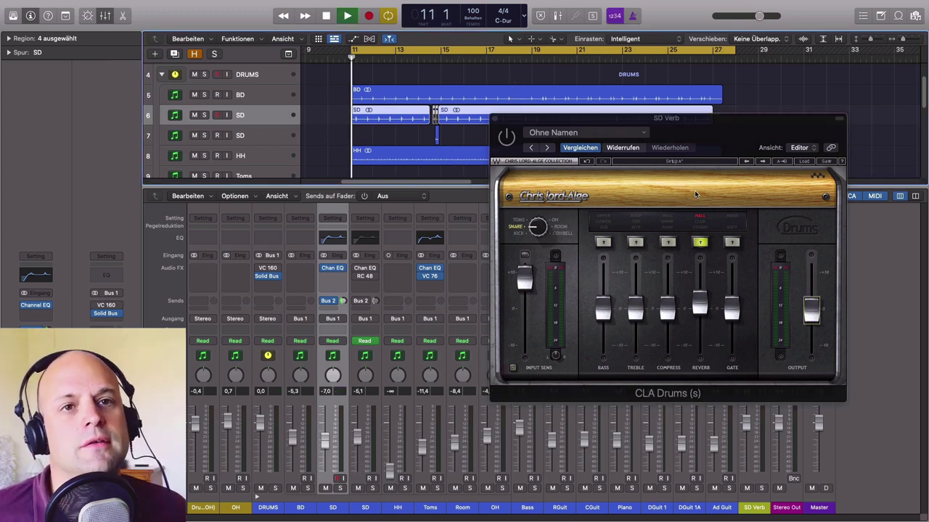
pyautogui.click(508, 140)
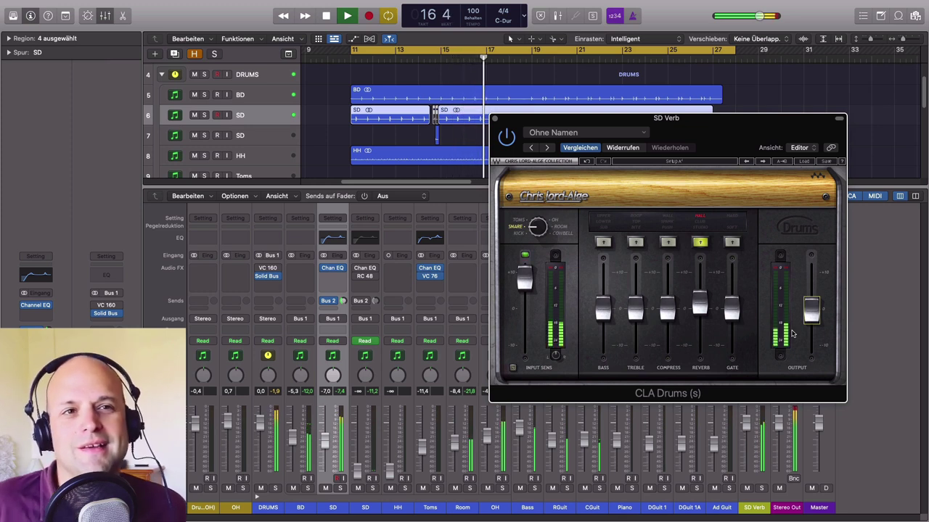
pyautogui.press('space')
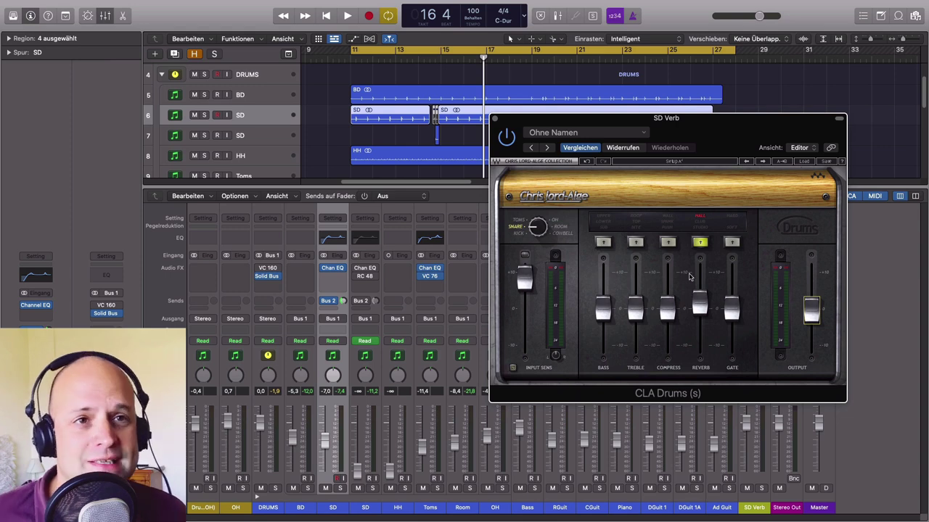
pyautogui.click(494, 118)
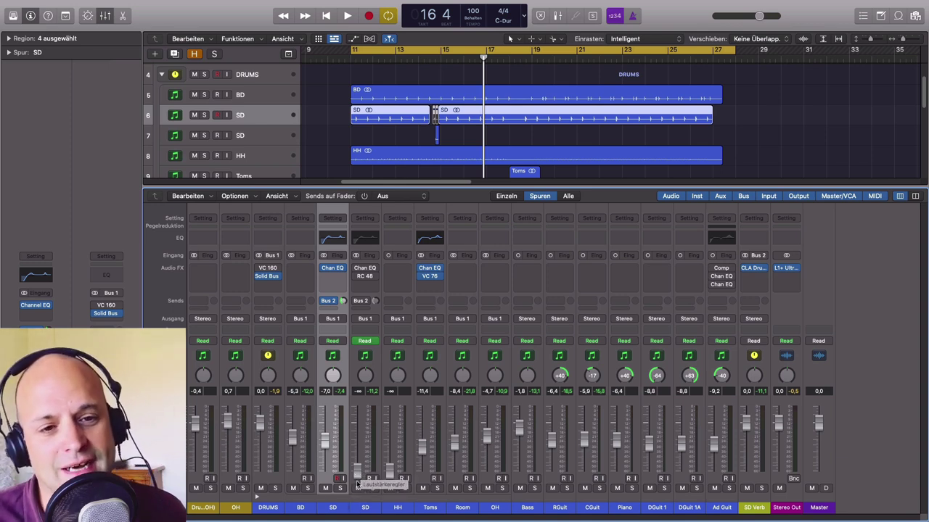
# Raise the second SD channel's fader to -9.2 dB and select that track.
pyautogui.moveTo(355, 473); pyautogui.dragTo(356, 444)
pyautogui.click(366, 508)
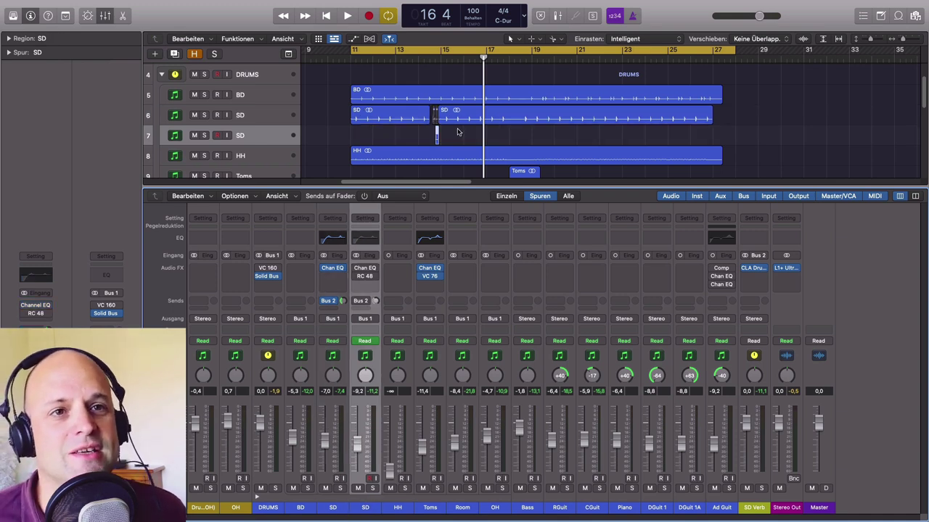
pyautogui.moveTo(409, 104); pyautogui.dragTo(495, 165)
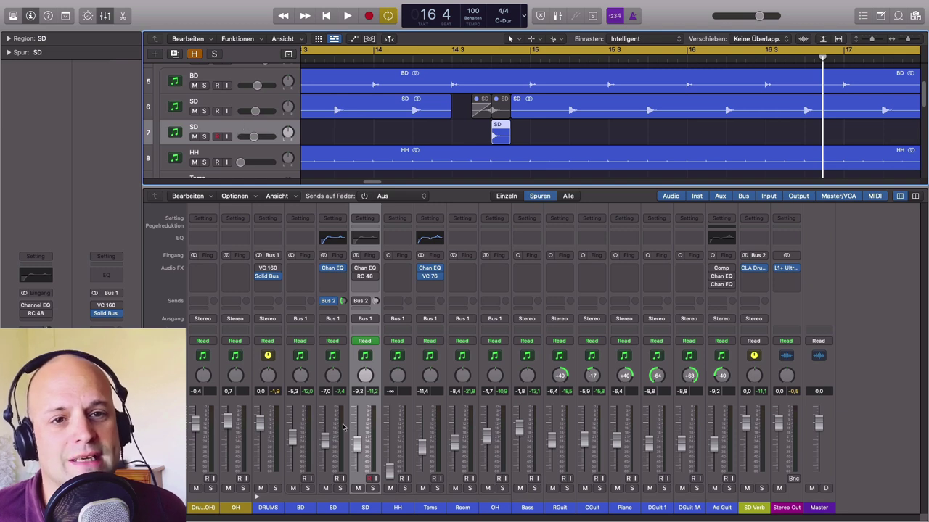
# Activate the second SD channel's Channel EQ and view the Bright Plate settings of its RC 48 reverb.
pyautogui.click(357, 277)
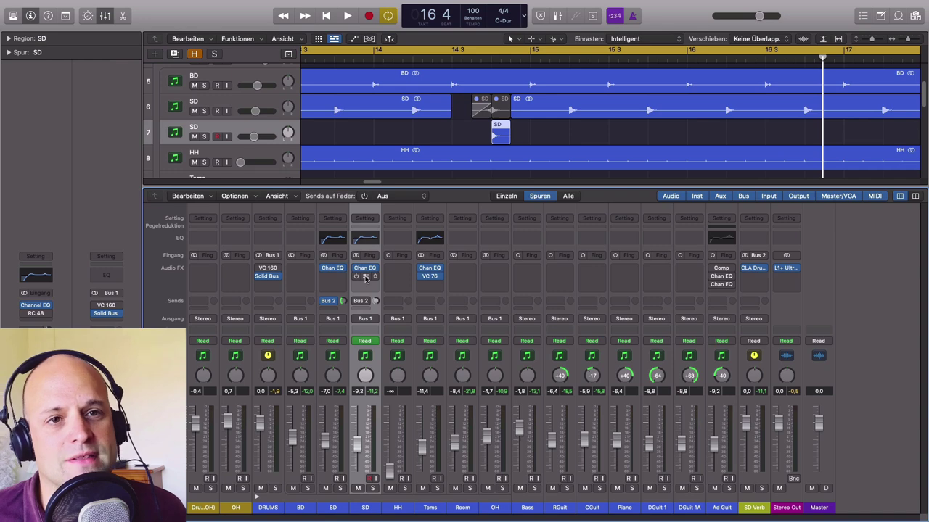
pyautogui.click(366, 277)
pyautogui.moveTo(345, 133); pyautogui.dragTo(563, 151)
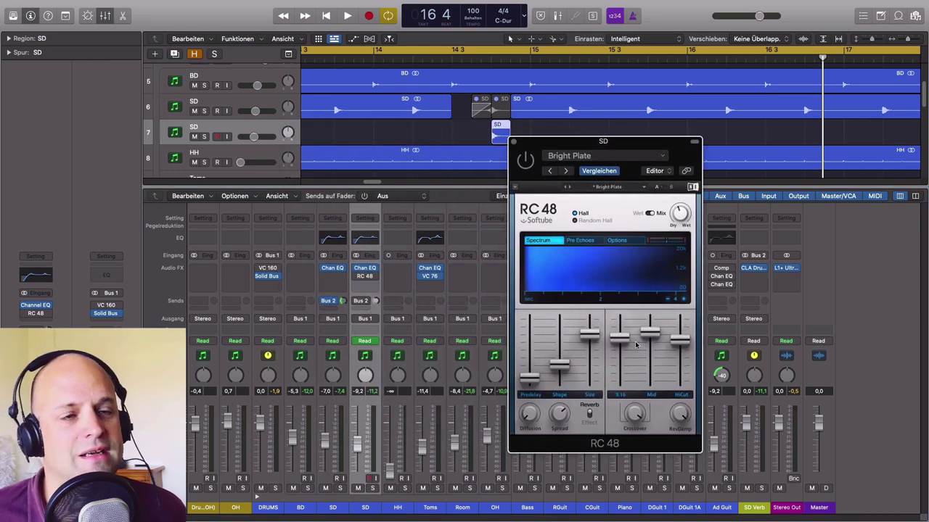
pyautogui.click(513, 143)
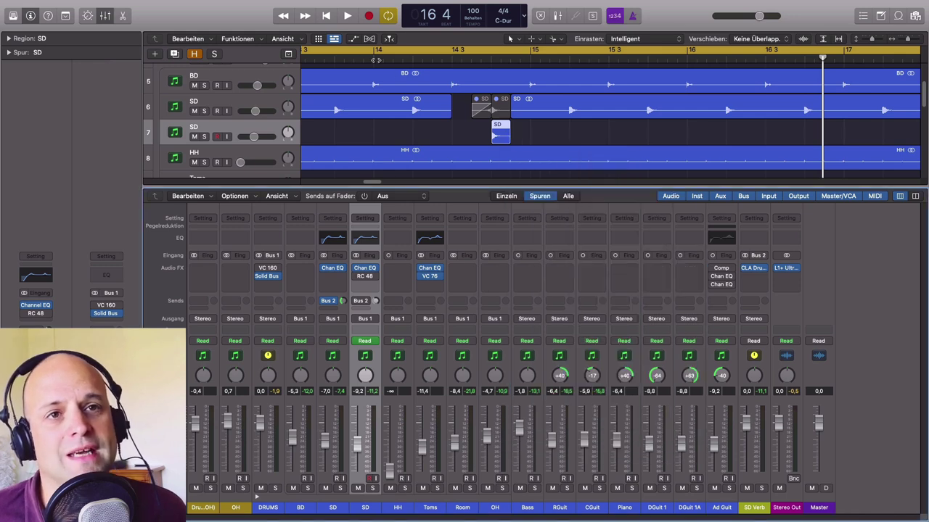
# Play the passage around bar 15 to hear the single snare hit on the second SD track in the mix.
pyautogui.hscroll(-5, 614, 106)
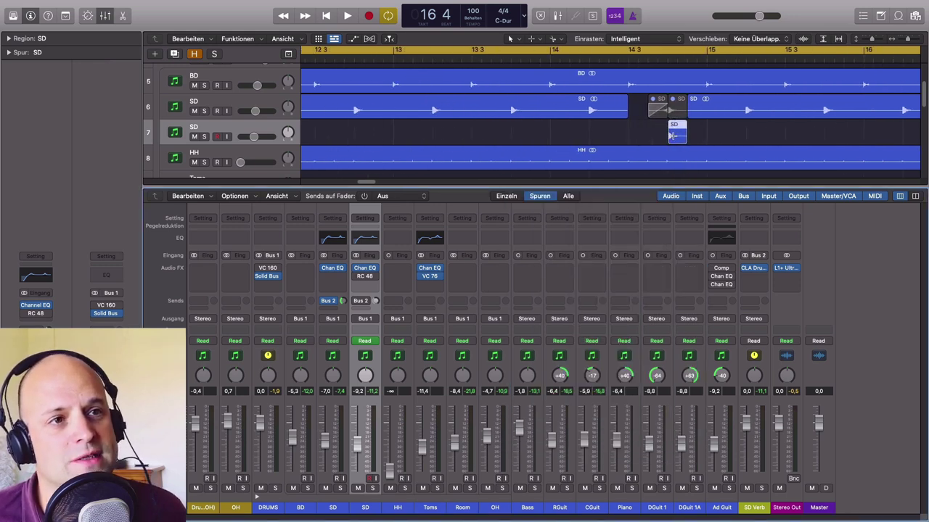
pyautogui.press('space')
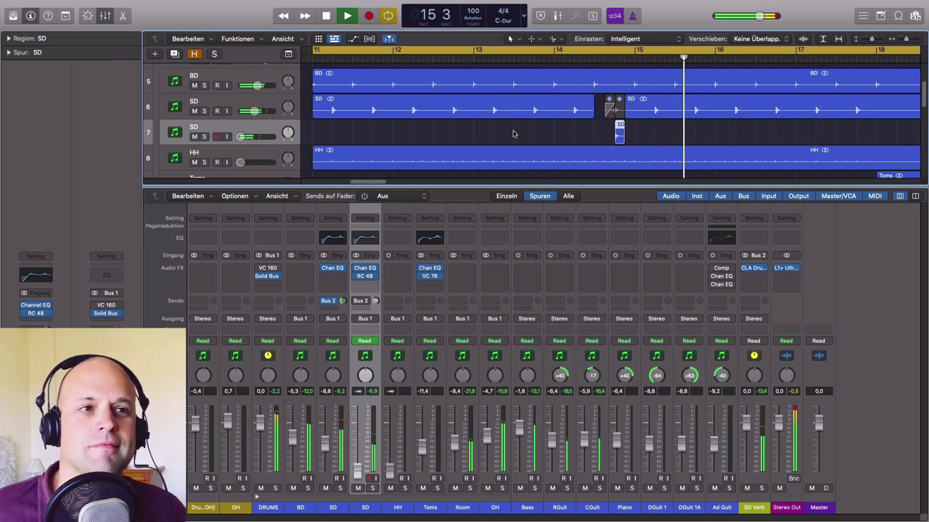
pyautogui.press('space')
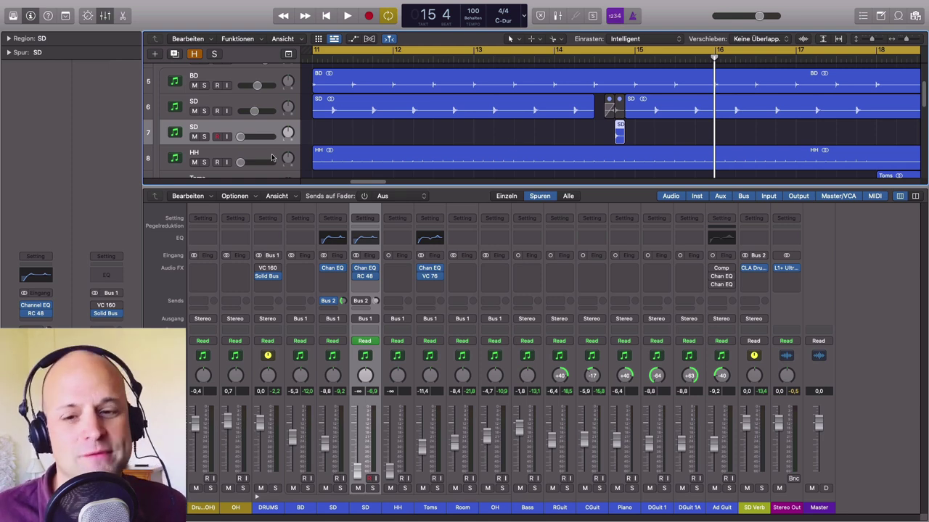
# Show the second SD track's volume automation around bar 15 and hide it again.
pyautogui.press('a')
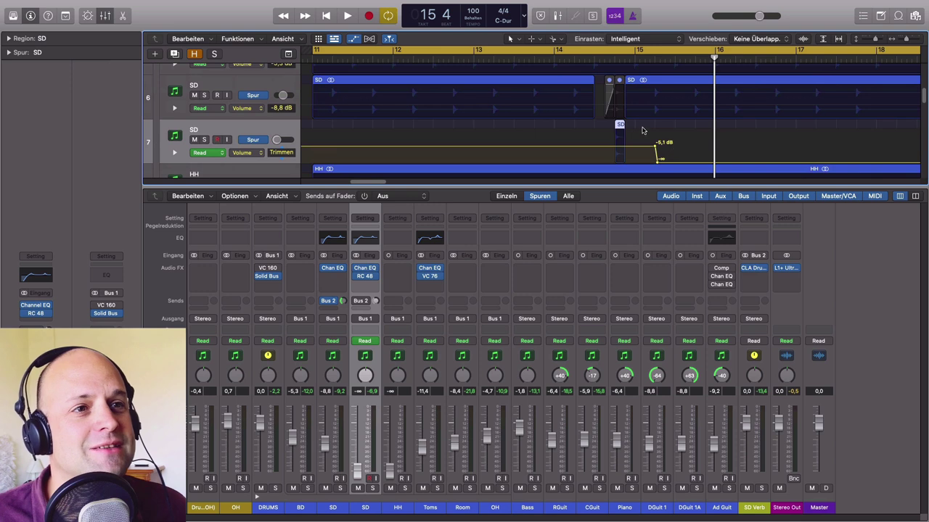
pyautogui.scroll(-1, 666, 129)
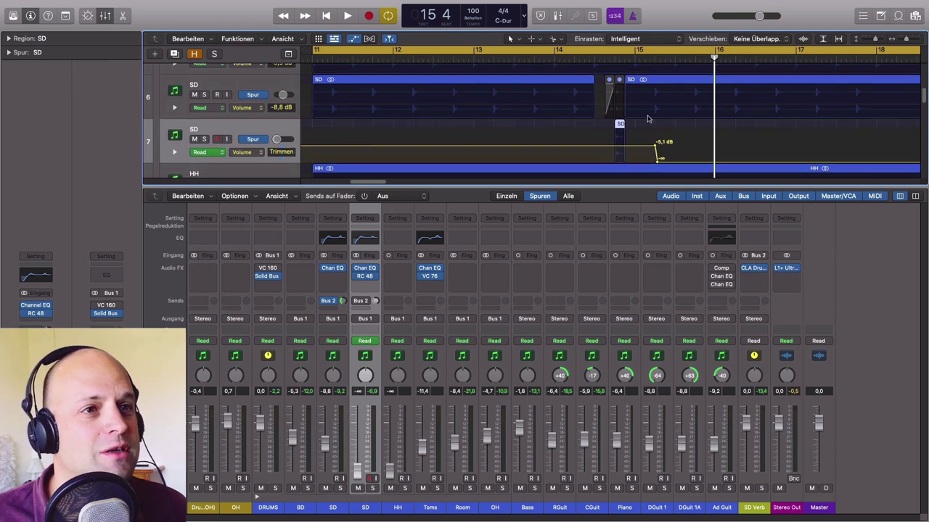
pyautogui.press('a')
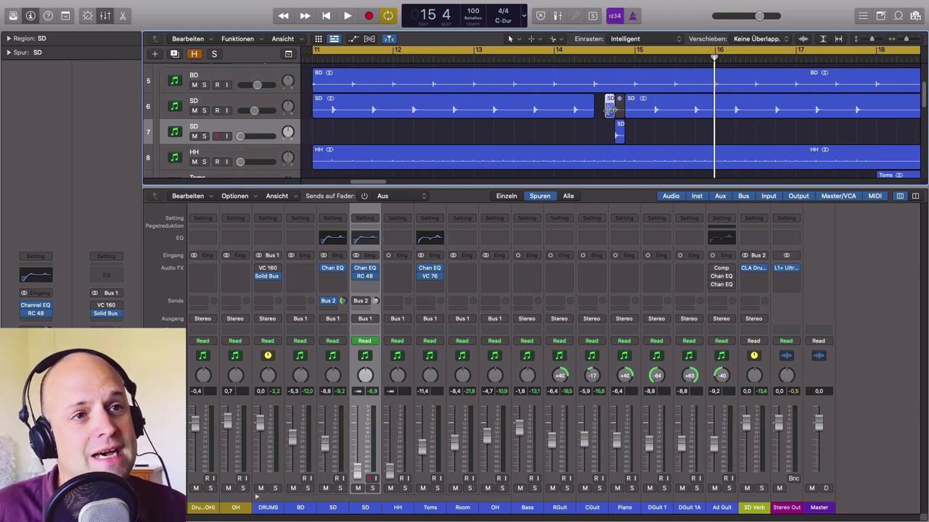
# Examine the faded-in snare region just before bar 15 and play the passage from around bar 13 3.
pyautogui.moveTo(585, 82); pyautogui.dragTo(668, 152)
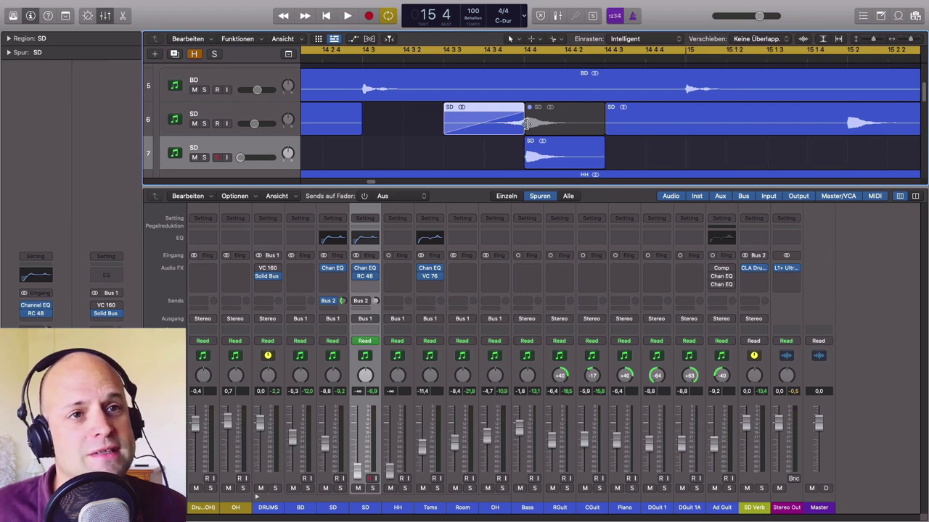
pyautogui.scroll(-5, 526, 127)
pyautogui.scroll(-5, 537, 131)
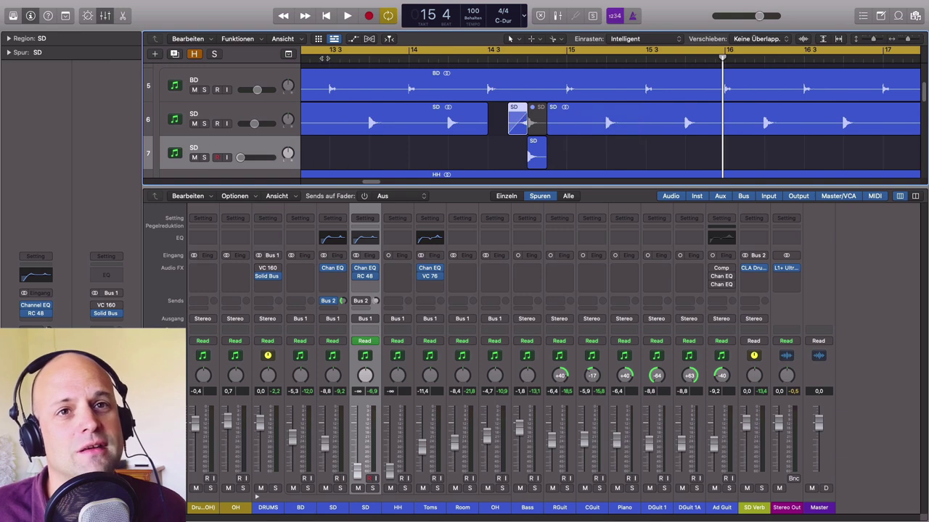
pyautogui.click(328, 58)
pyautogui.press('space')
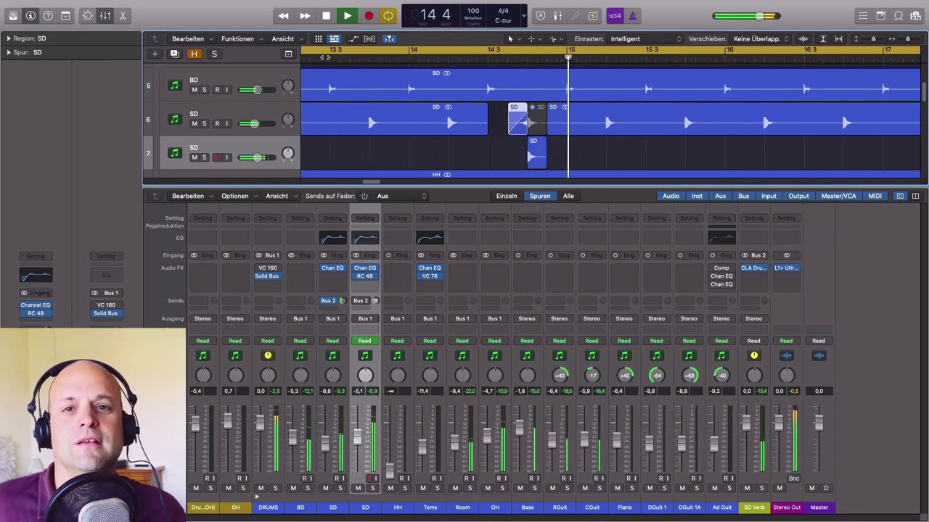
pyautogui.press('space')
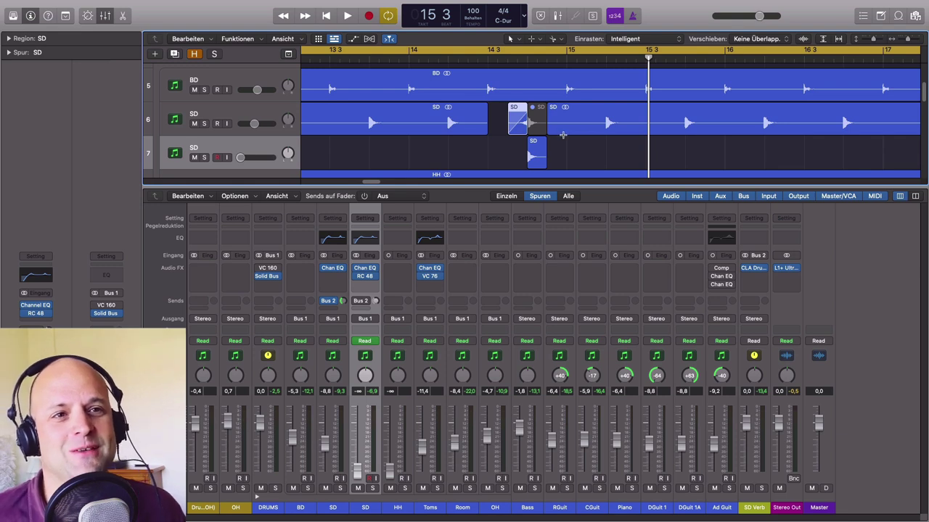
pyautogui.scroll(-1, 563, 135)
pyautogui.scroll(-1, 563, 135)
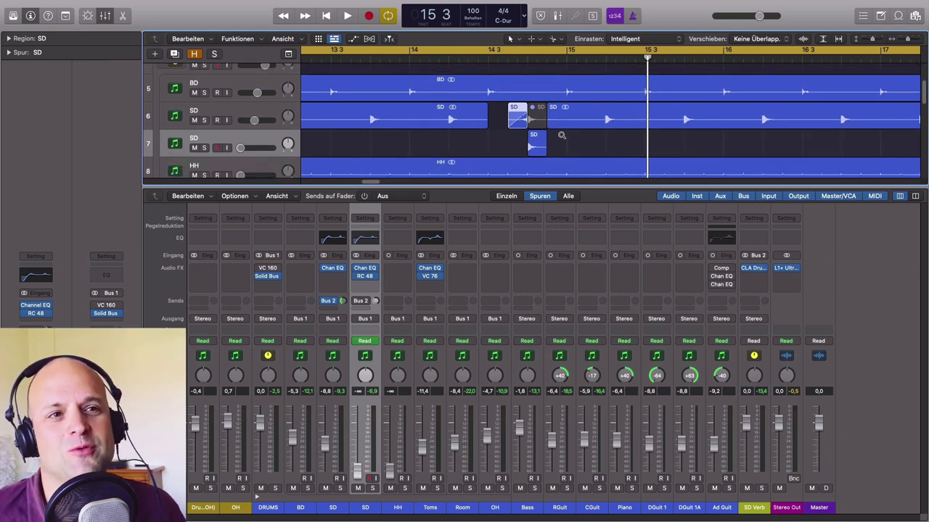